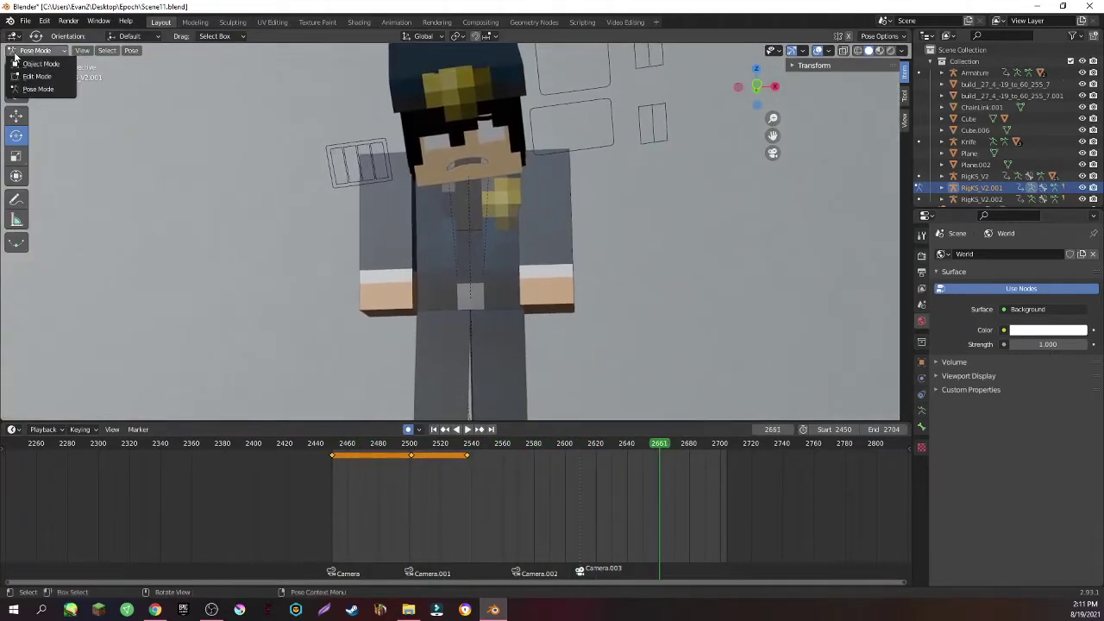
Select all objects in Object Mode to examine their combined keyframes on the timeline.
key(a)
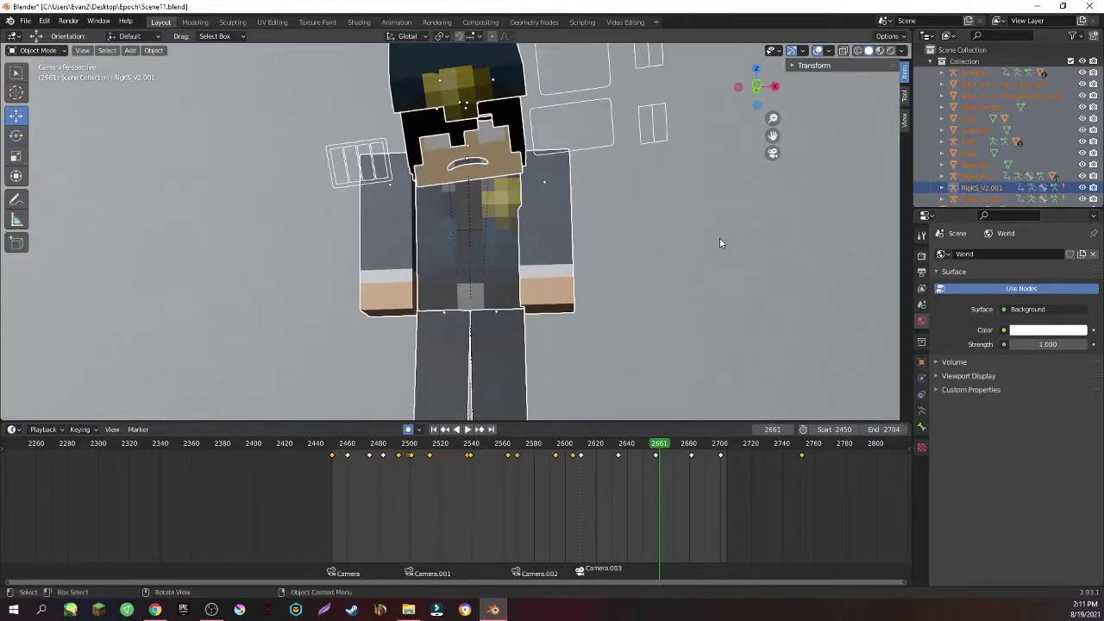
click(1018, 141)
text(a)
click(1004, 75)
key(a)
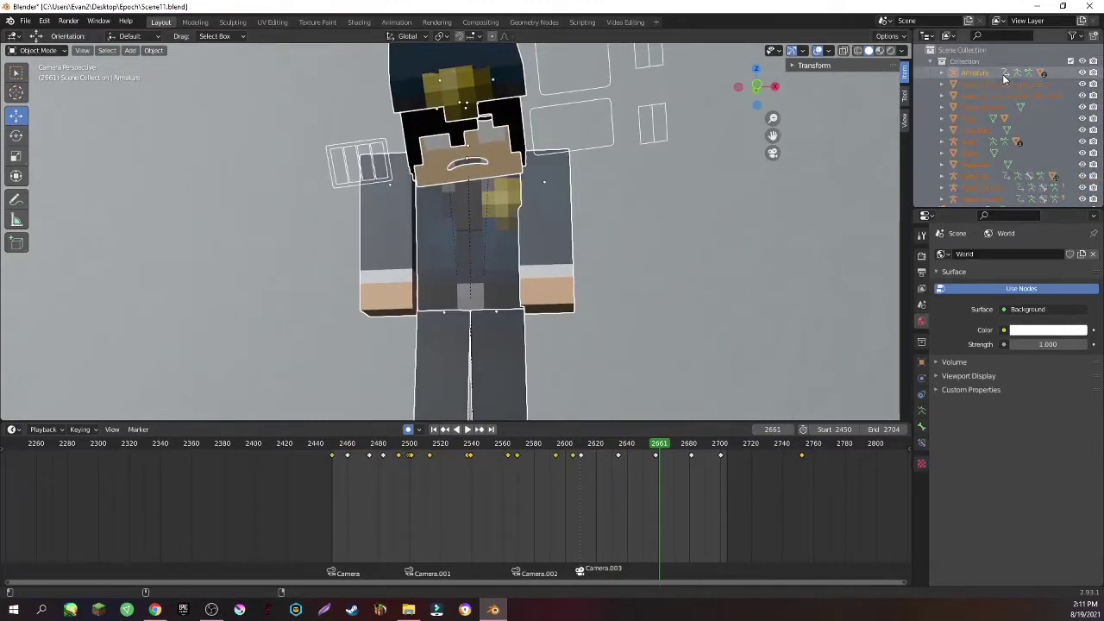
Put RigKS_V2 in Pose Mode, select all of its bones, and play the animation through the Camera.002 shot.
click(1001, 83)
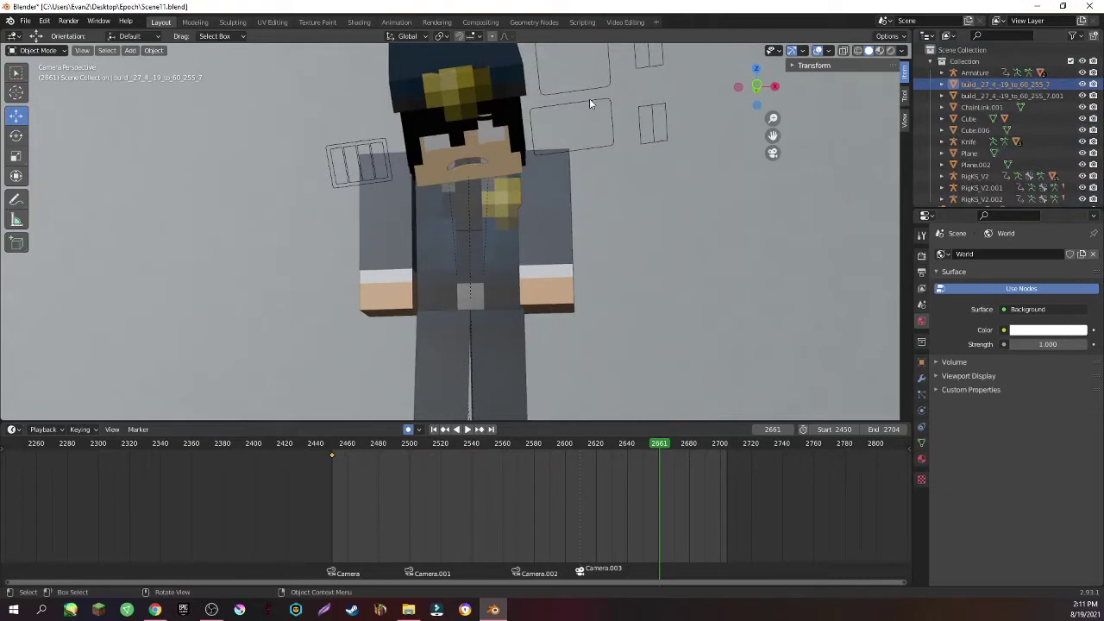
click(35, 89)
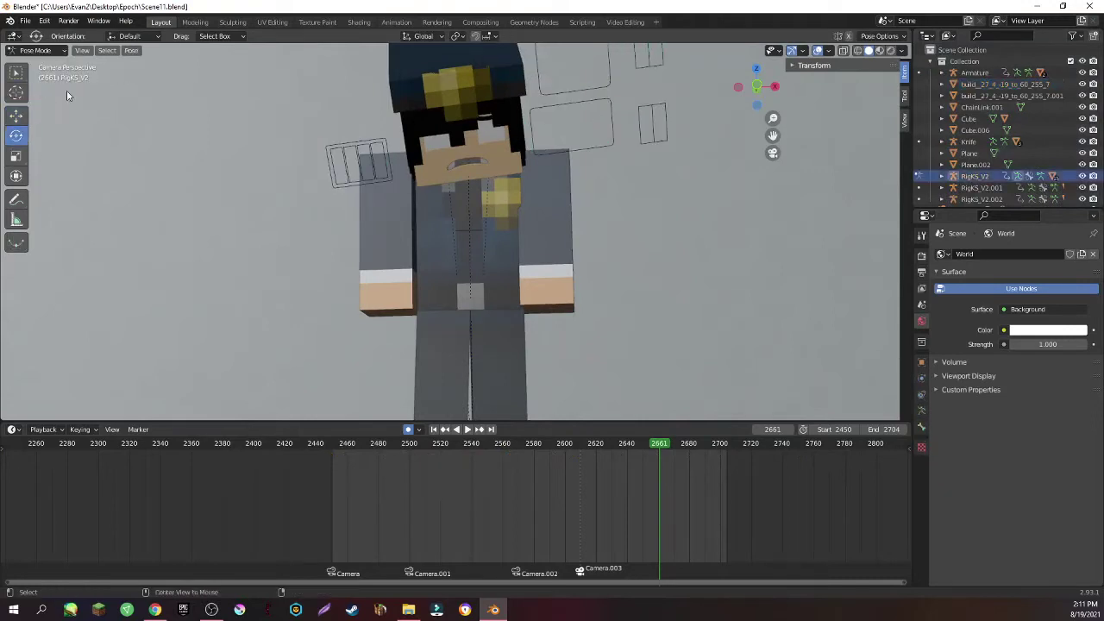
key(a)
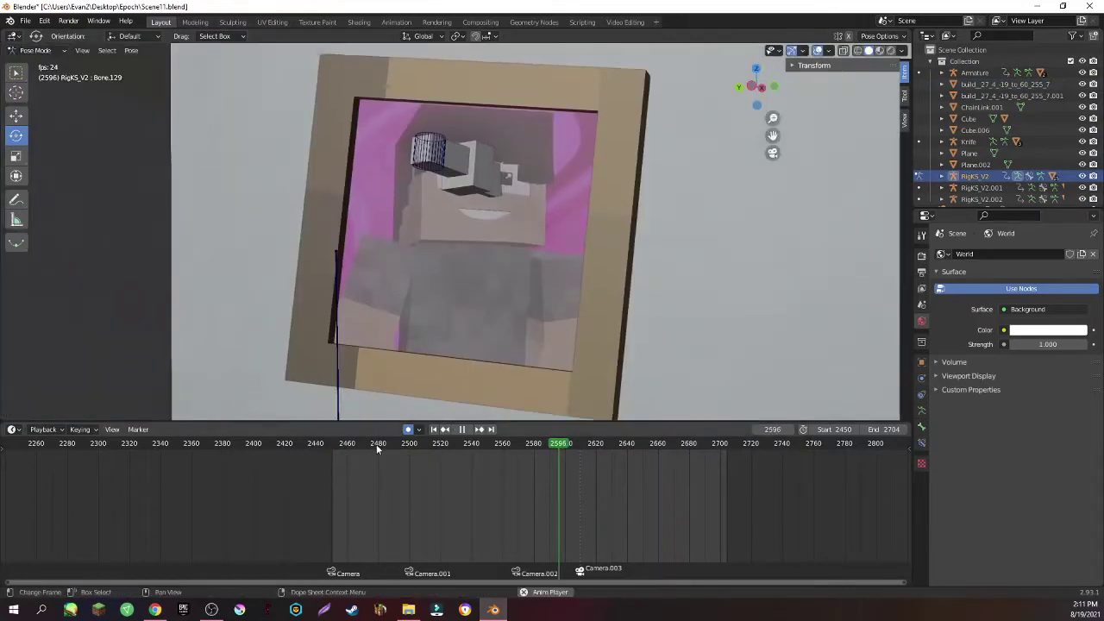
key(space)
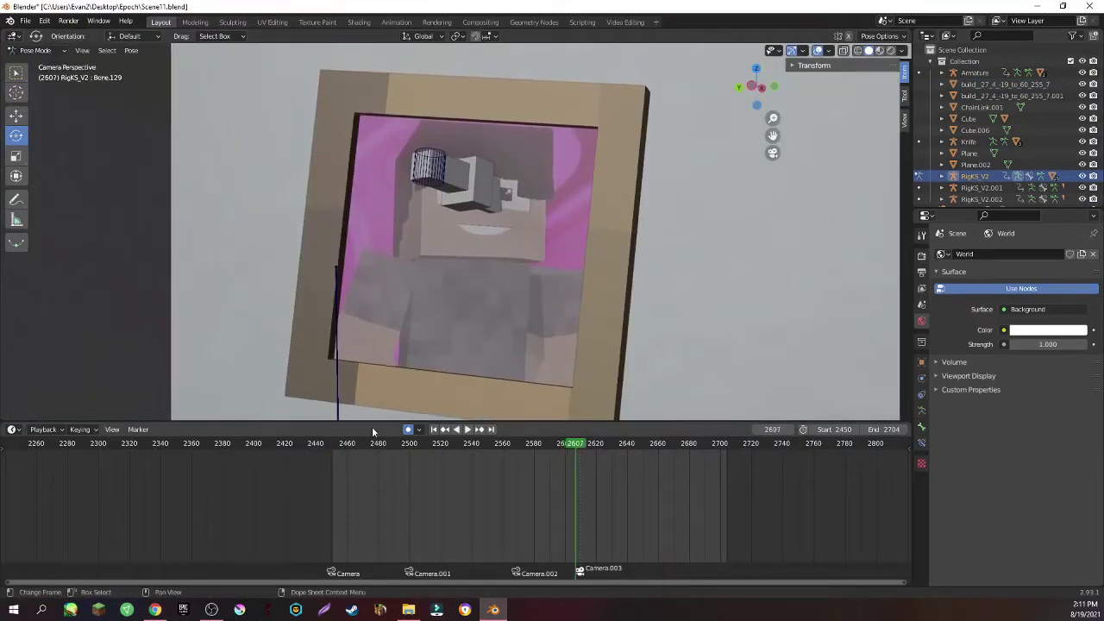
Switch to Material Preview shading and Object Mode, and replay Scene11's animation from around frame 2450.
click(880, 51)
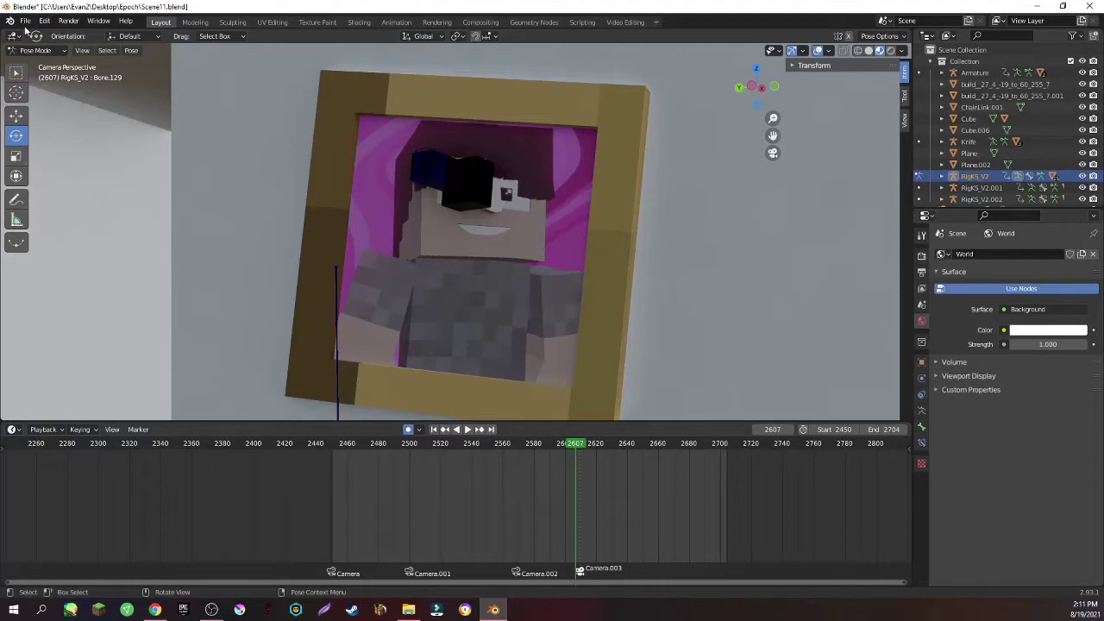
click(39, 64)
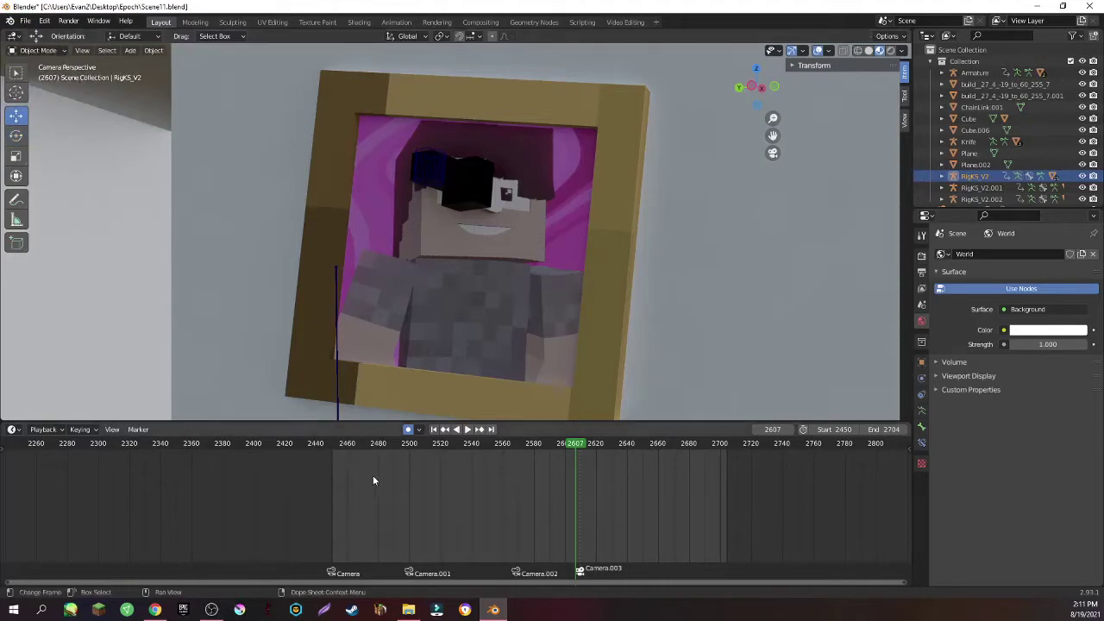
click(324, 444)
key(space)
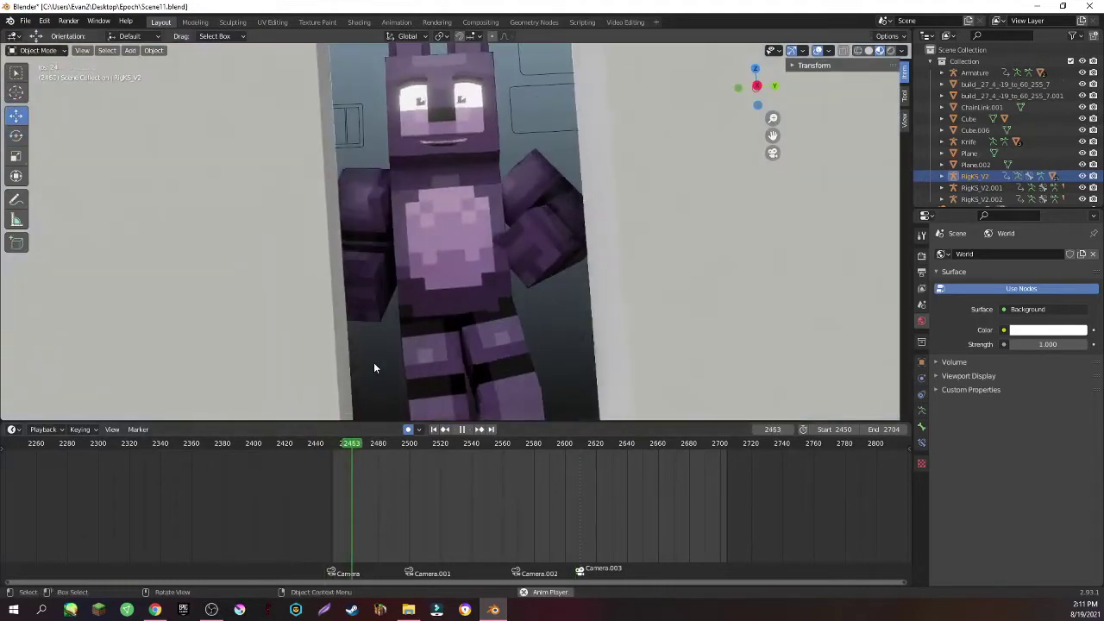
key(space)
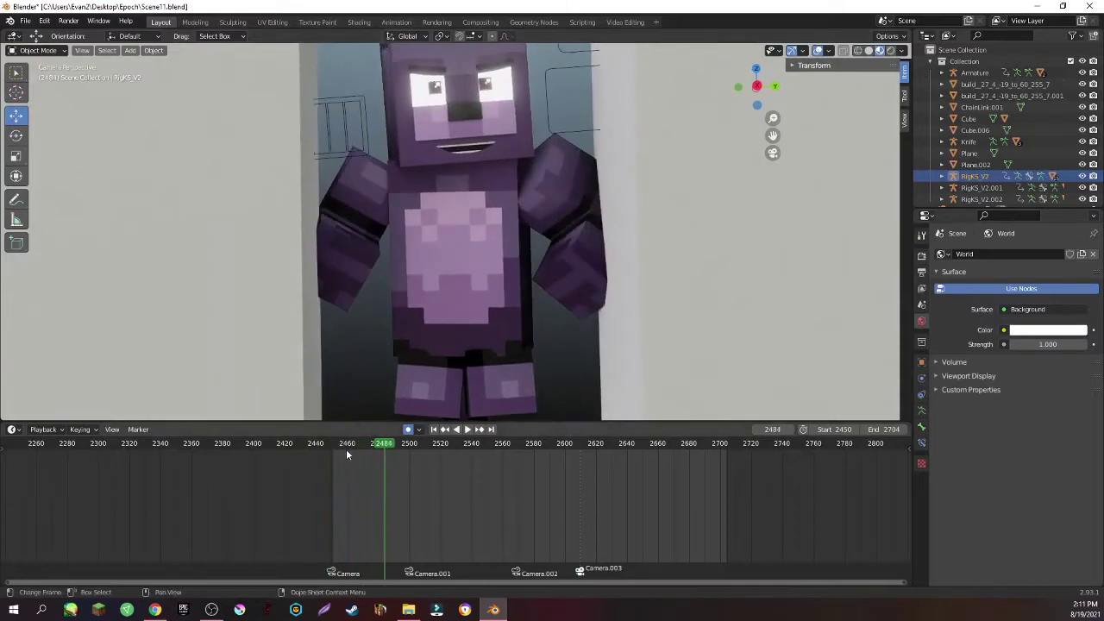
click(332, 445)
key(space)
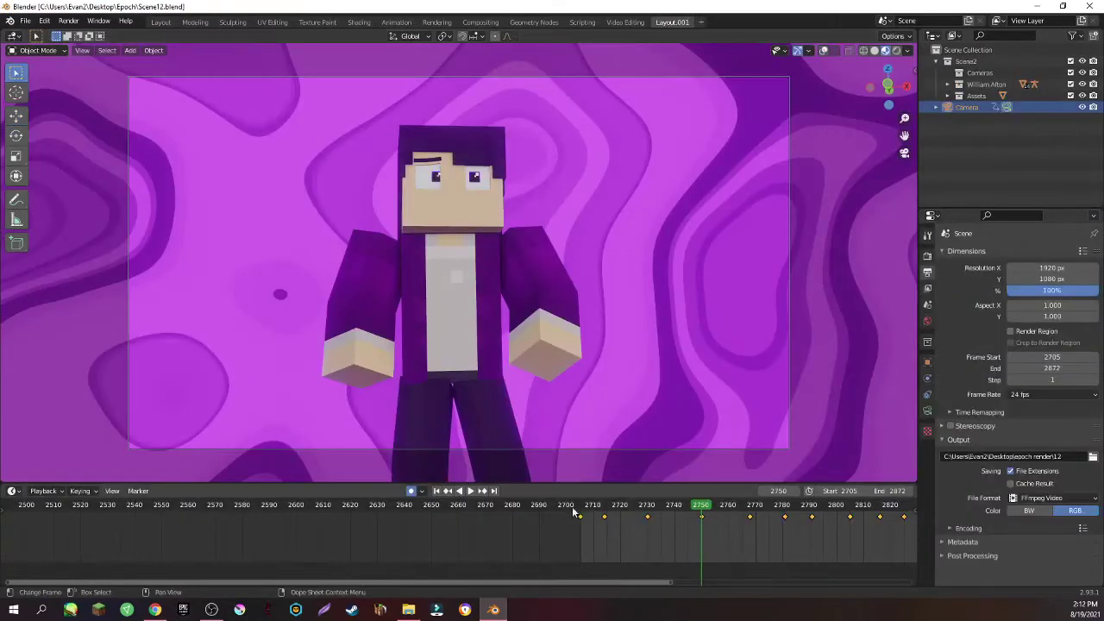
Play the Scene12 animation from around its first frame through the camera view.
click(572, 507)
key(space)
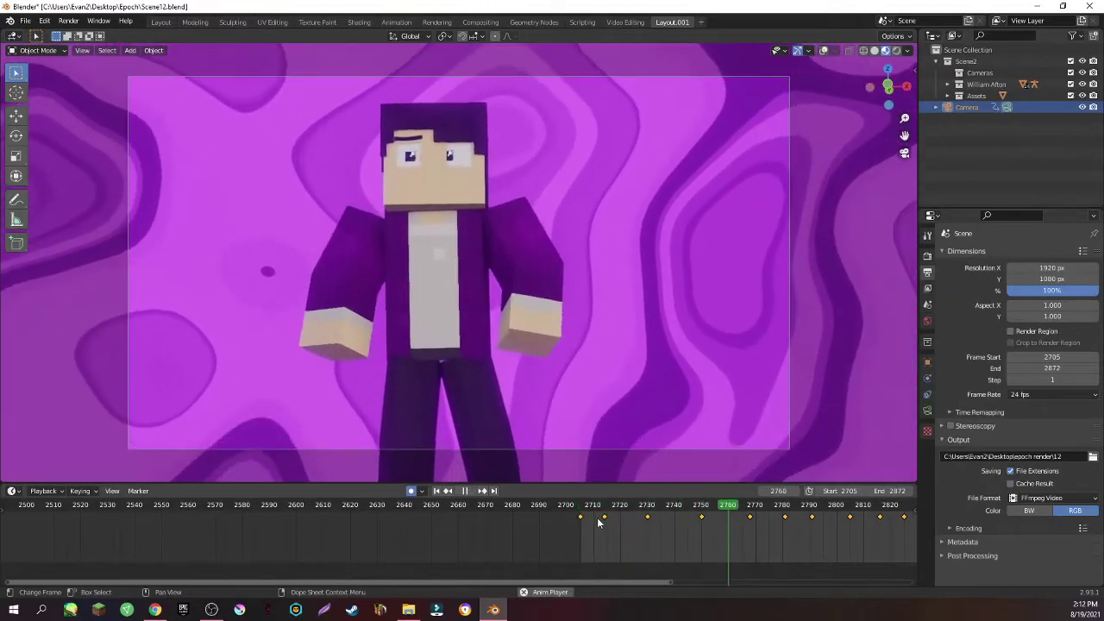
key(space)
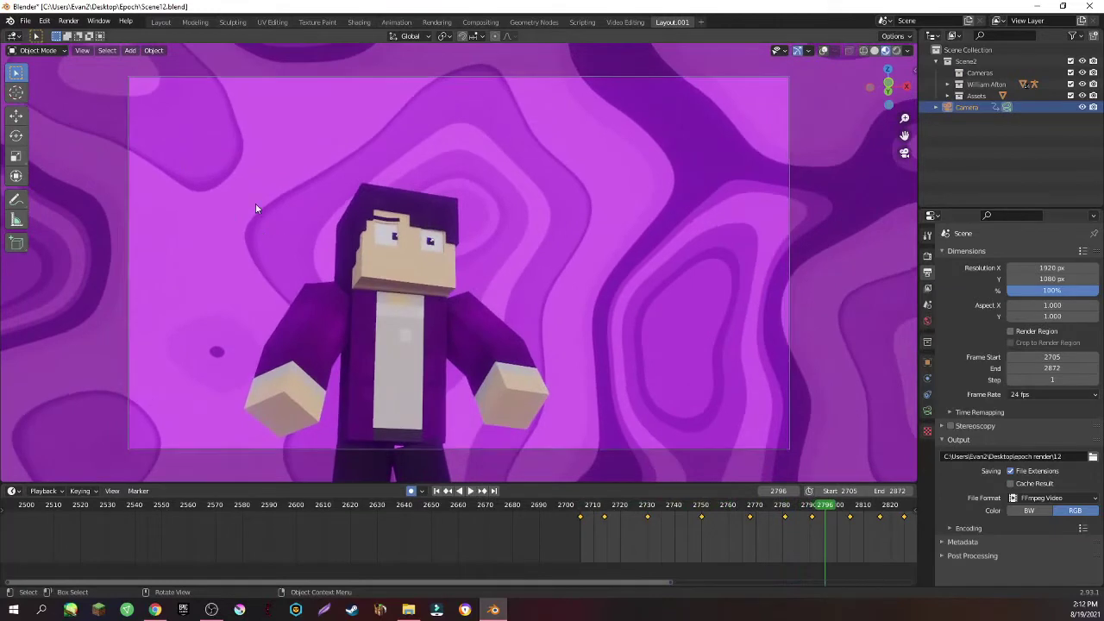
Show the viewport overlays, put the character rig in Pose Mode, and play the animation with its bone controls displayed.
click(27, 20)
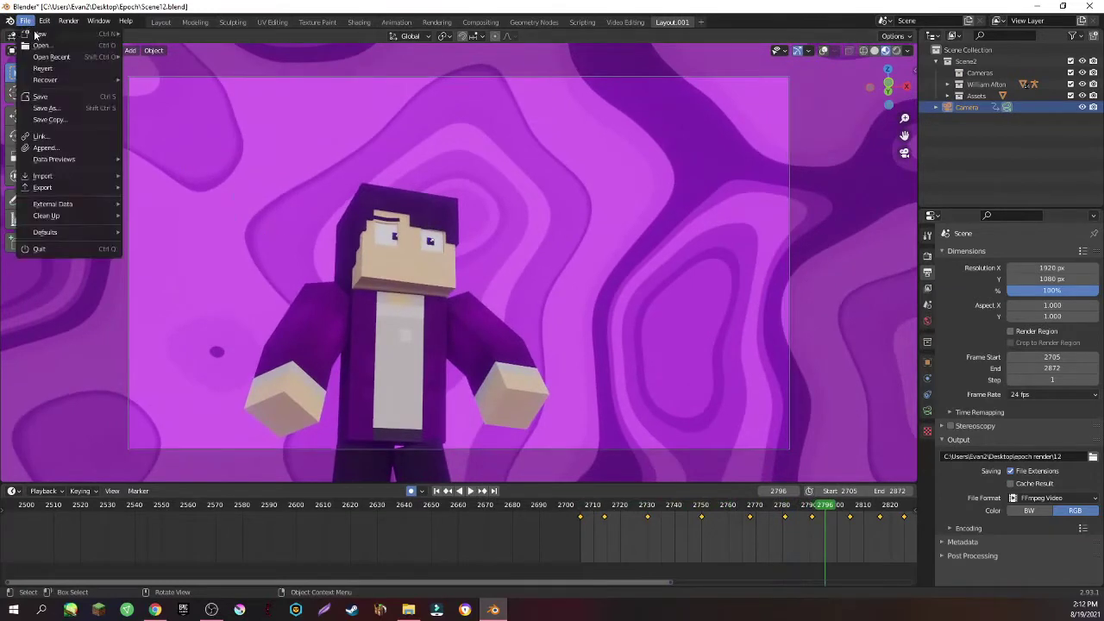
click(822, 51)
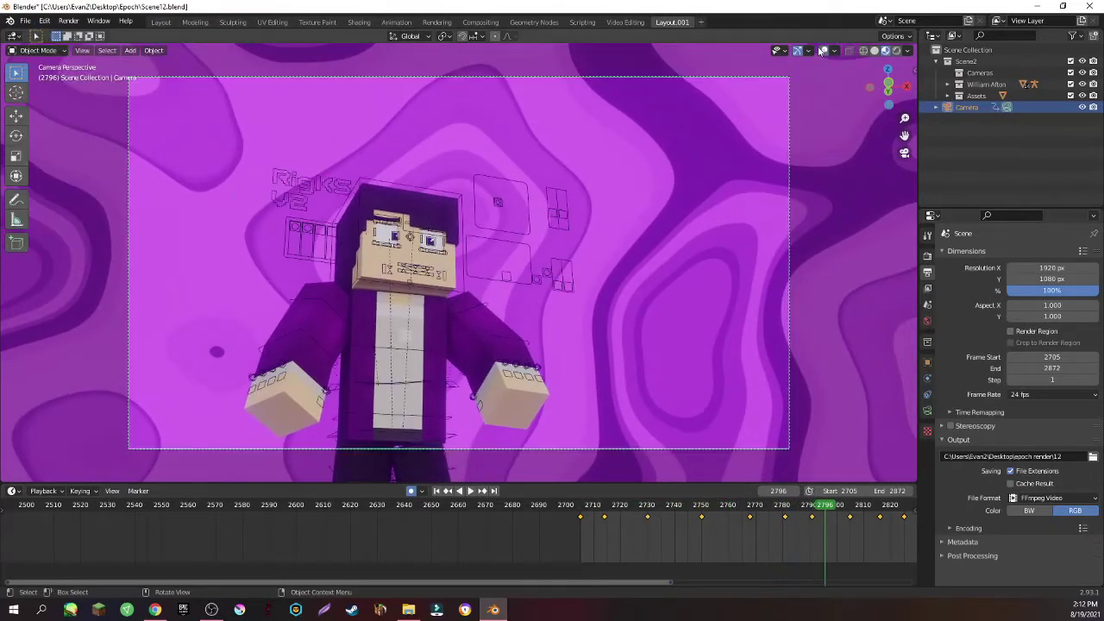
click(503, 274)
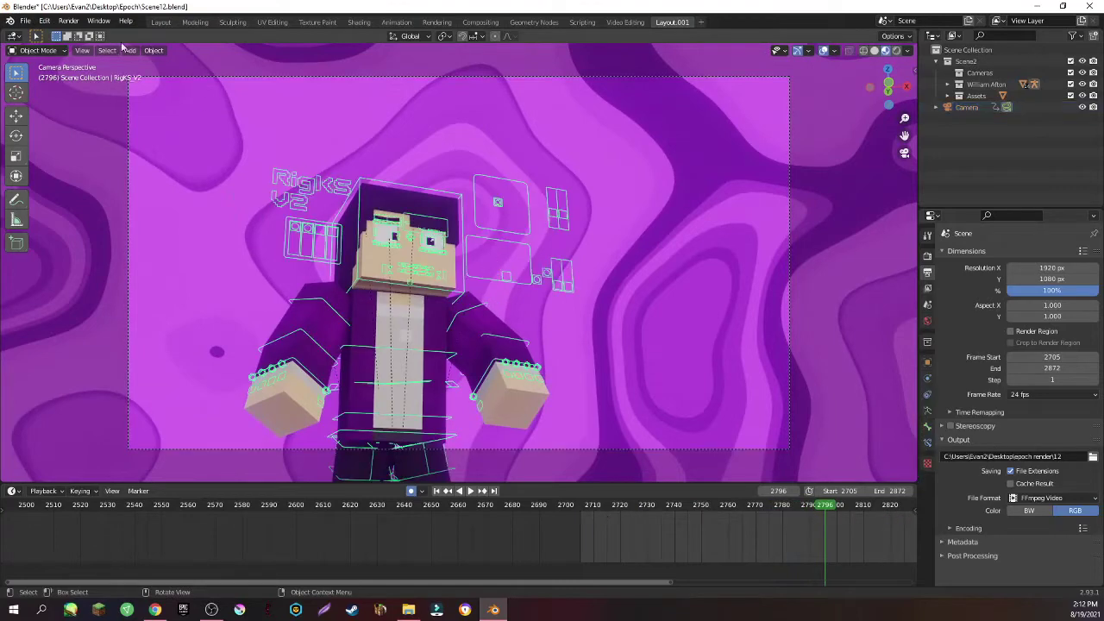
click(38, 88)
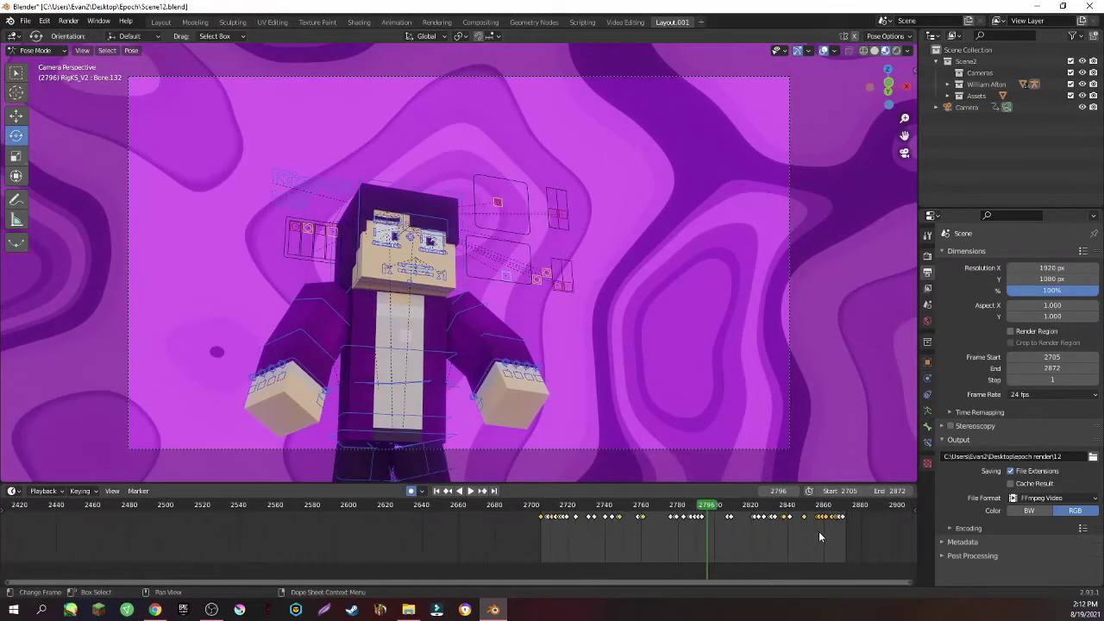
key(space)
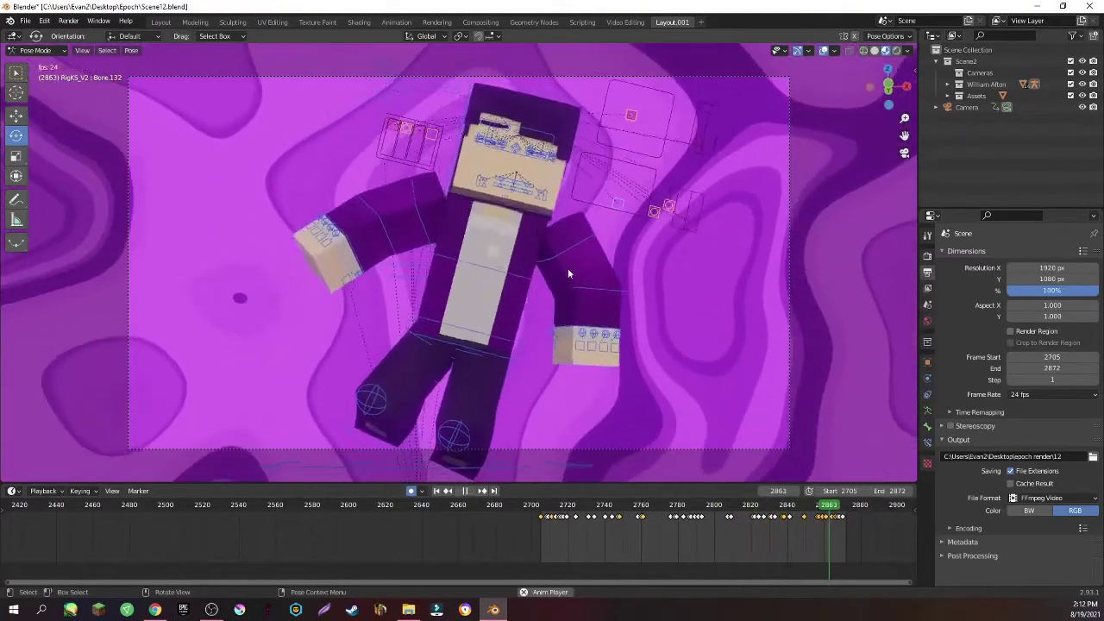
key(space)
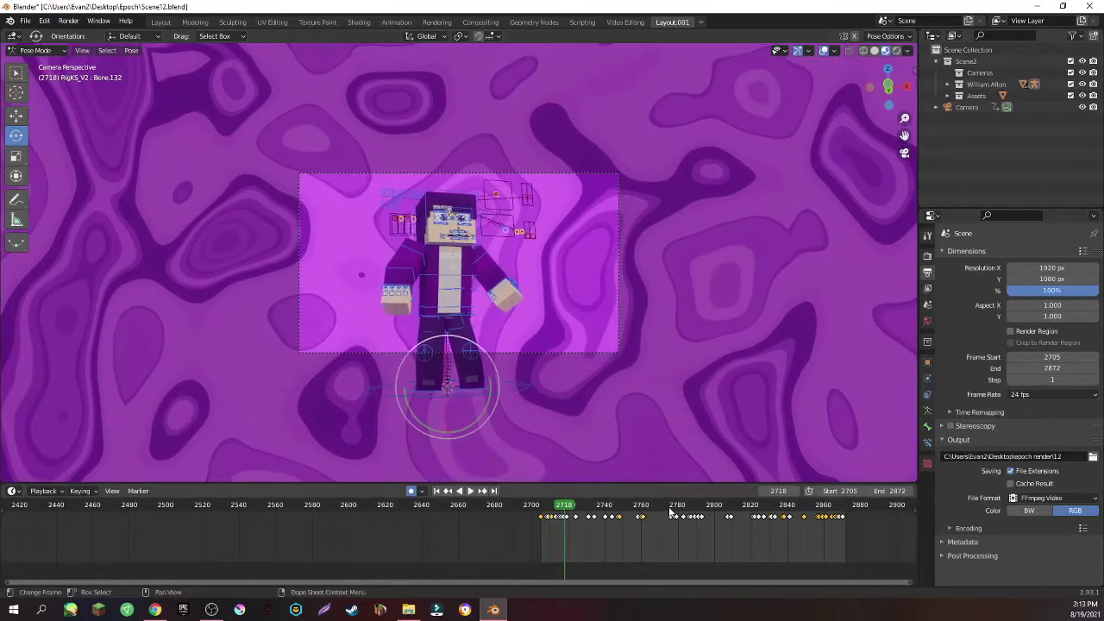
Scrub to frame 2848 and play the animation from a free viewpoint outside the camera, near the character's legs.
key(space)
drag(670, 514, 802, 515)
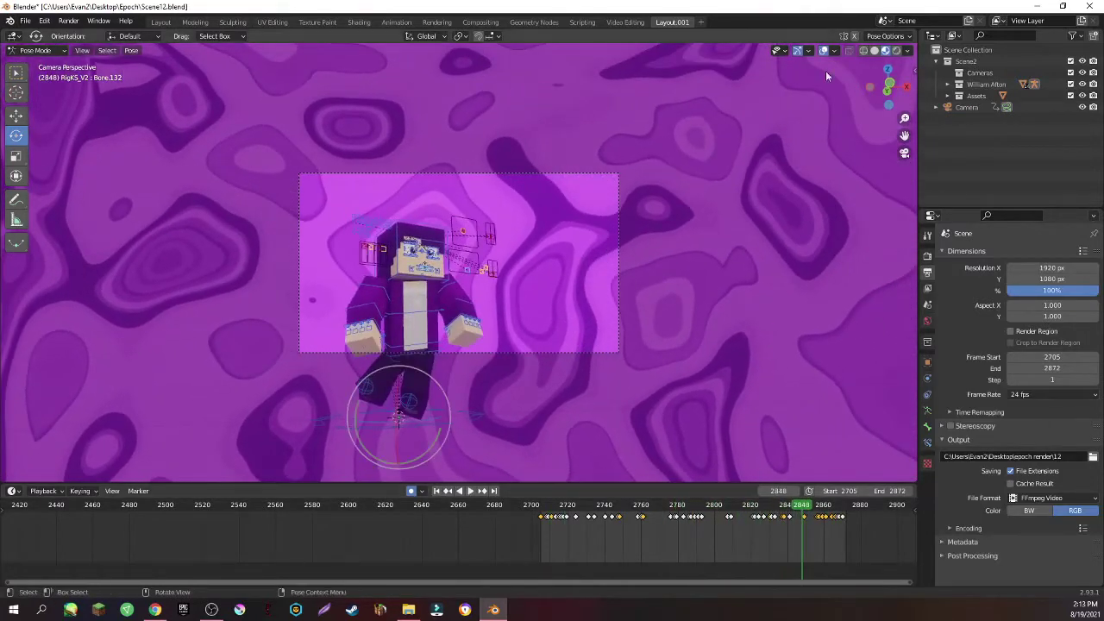
click(903, 154)
key(shift+grave)
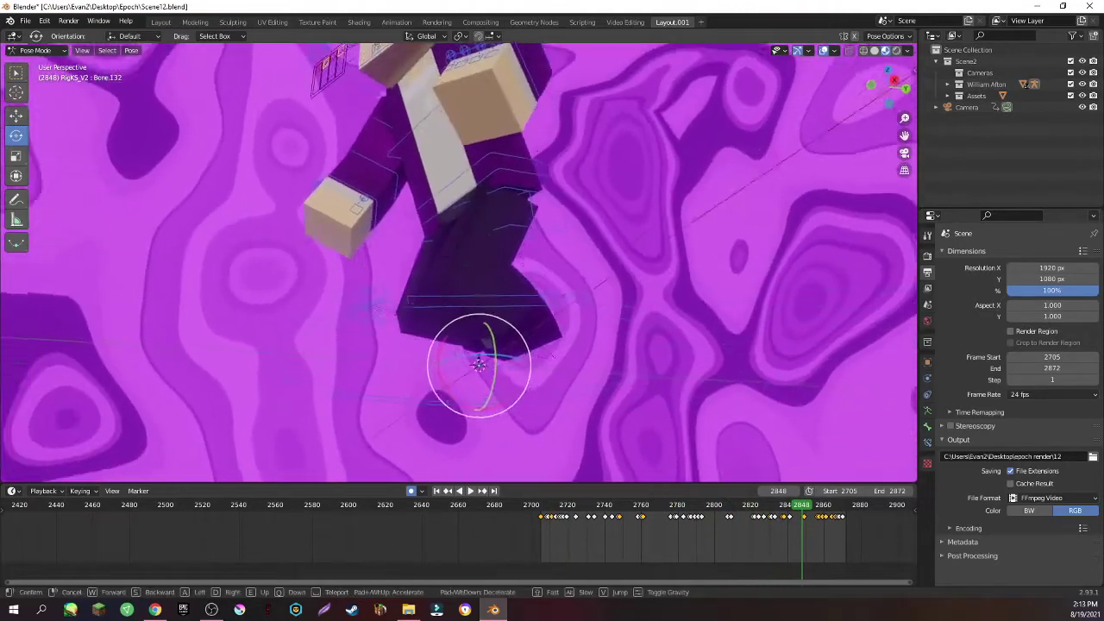
click(723, 421)
key(space)
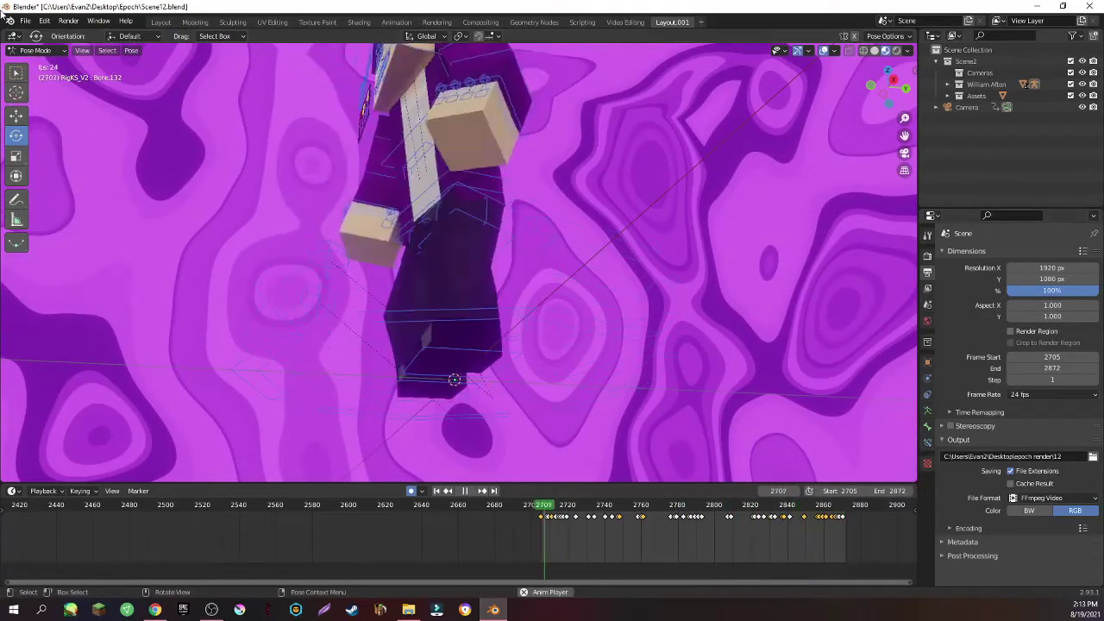
click(25, 22)
click(39, 248)
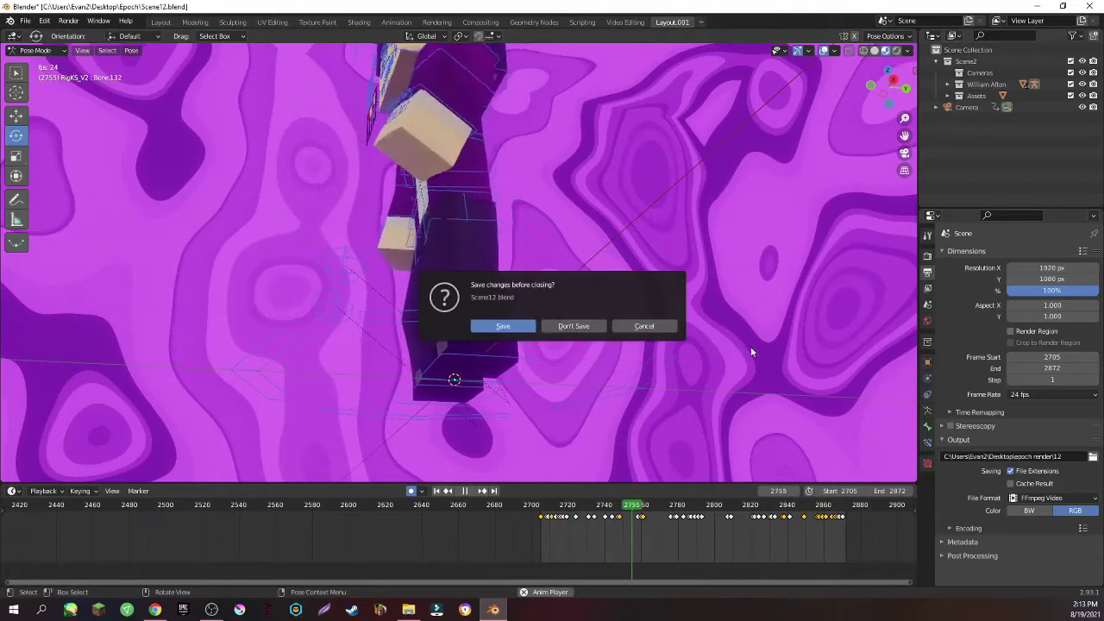
click(645, 327)
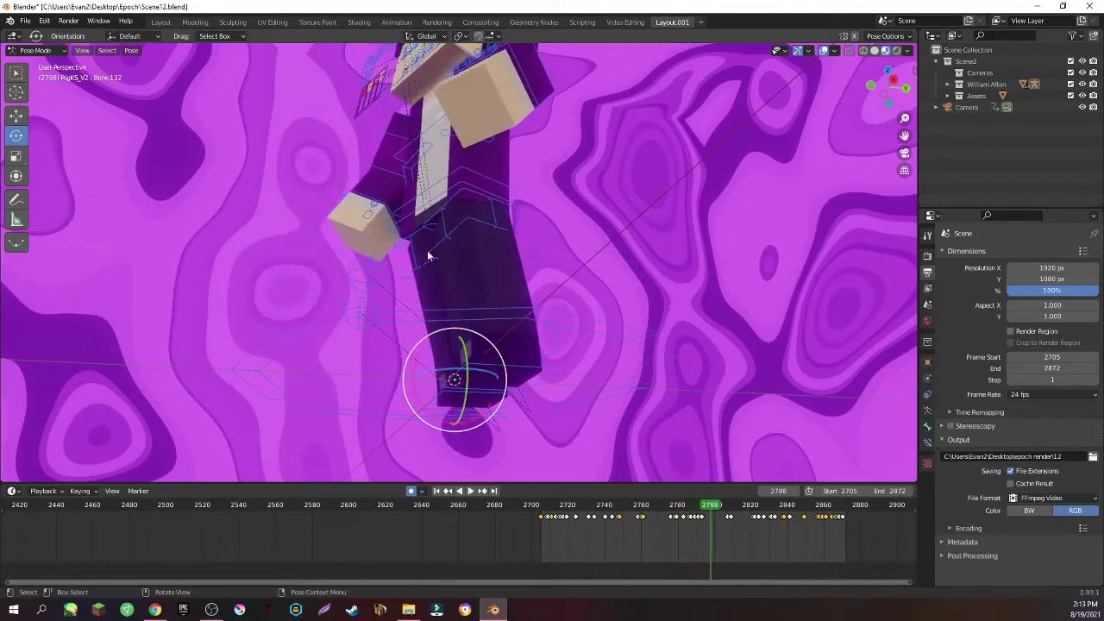
Close Scene12.blend without saving its changes.
click(24, 22)
click(39, 248)
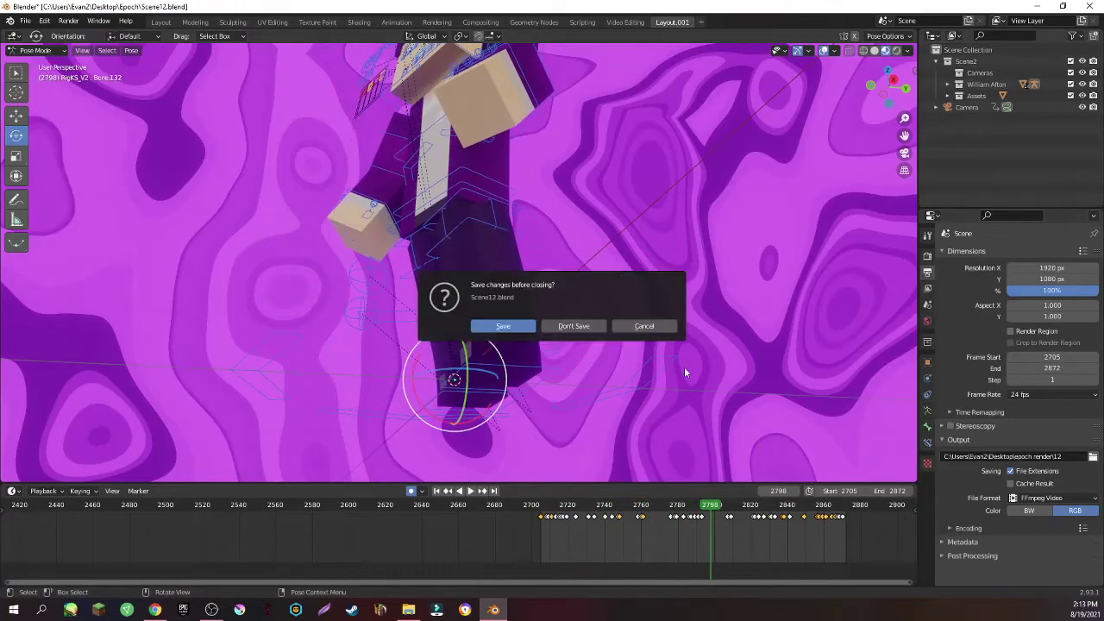
click(603, 327)
Play and scrub through the Scene13 facial animation up to about frame 3300 with the overlays hidden.
key(space)
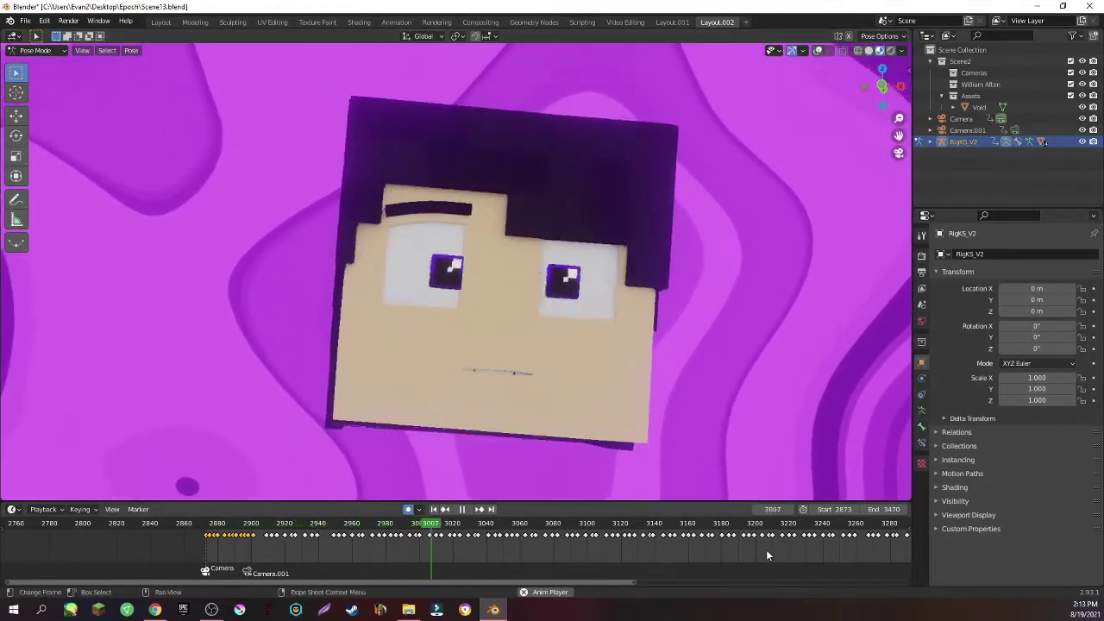
key(space)
drag(770, 526, 831, 500)
scroll(571, 264, down, 1)
scroll(571, 263, down, 5)
key(space)
scroll(653, 238, up, 5)
key(space)
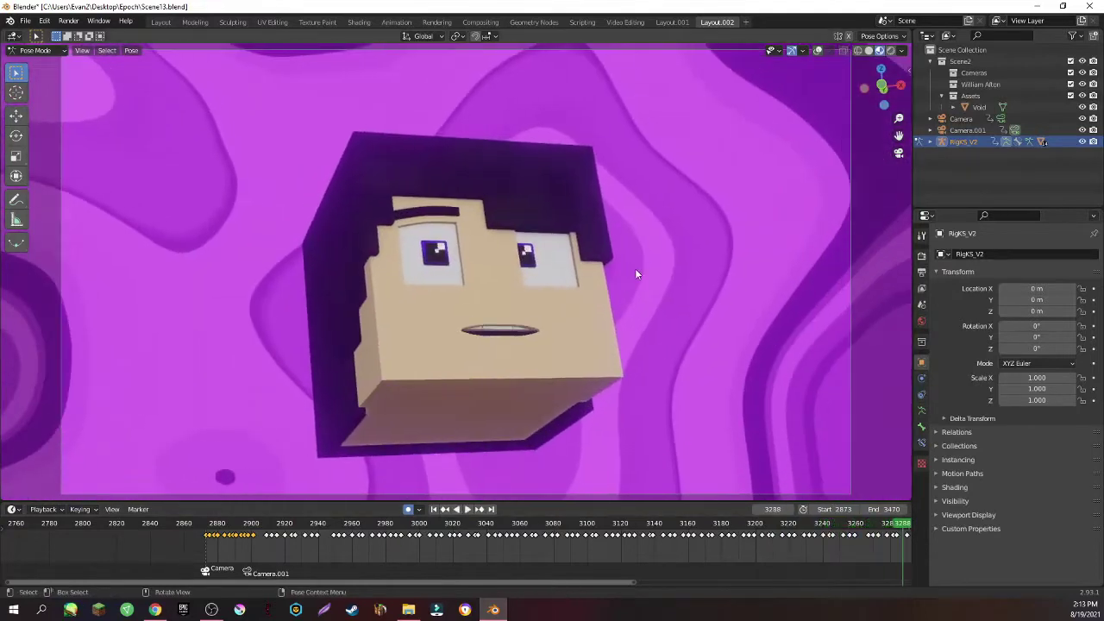
key(space)
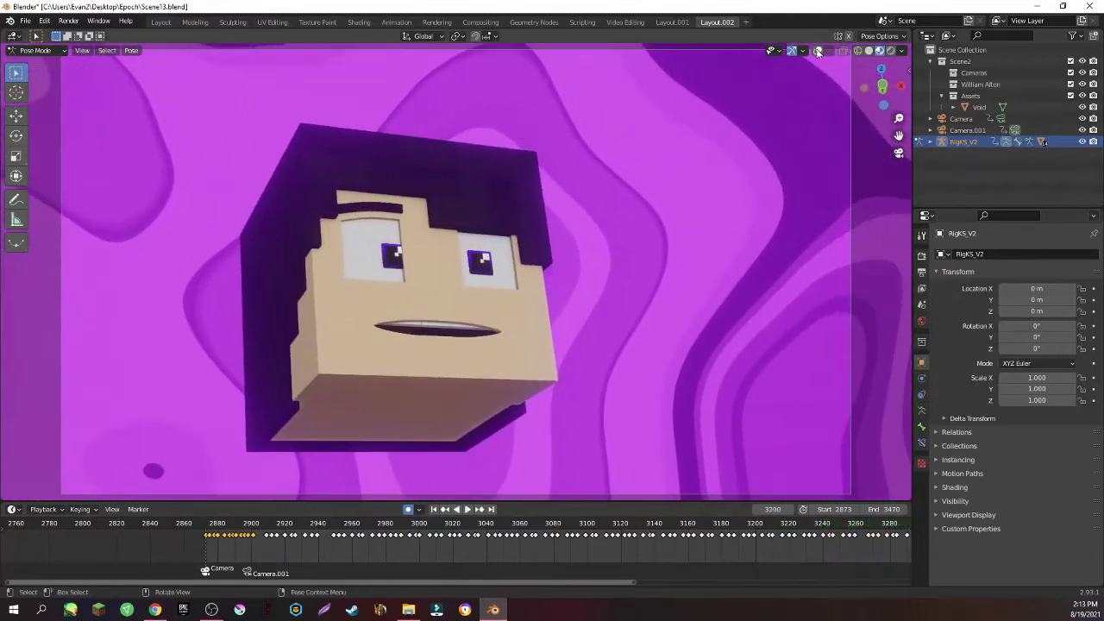
Show the viewport overlays and play the face rig's animation from about frame 2967.
click(817, 50)
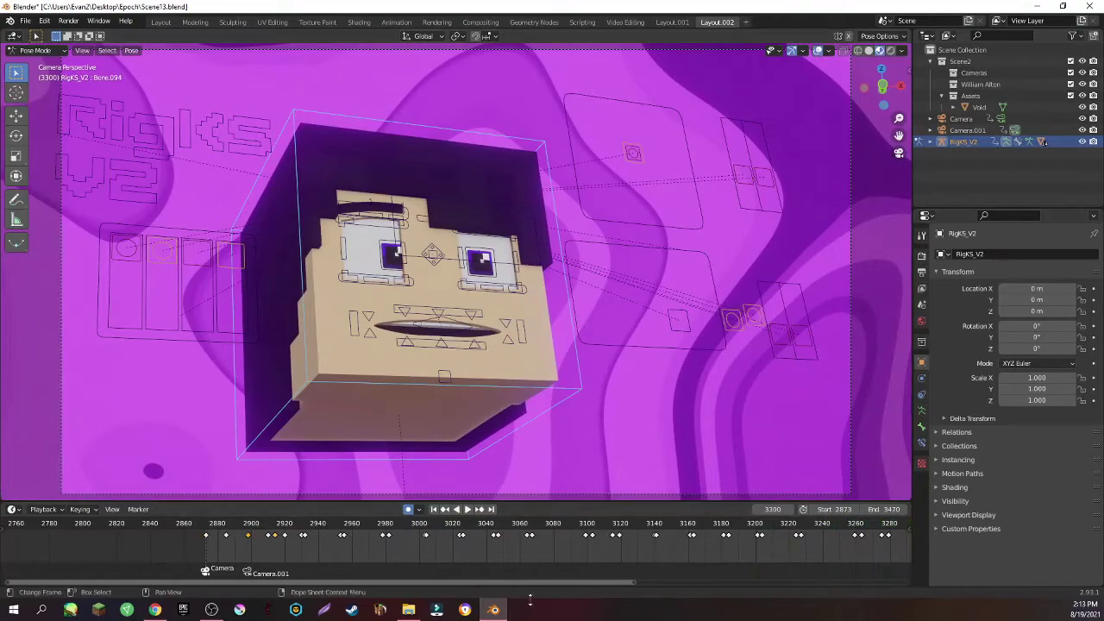
key(space)
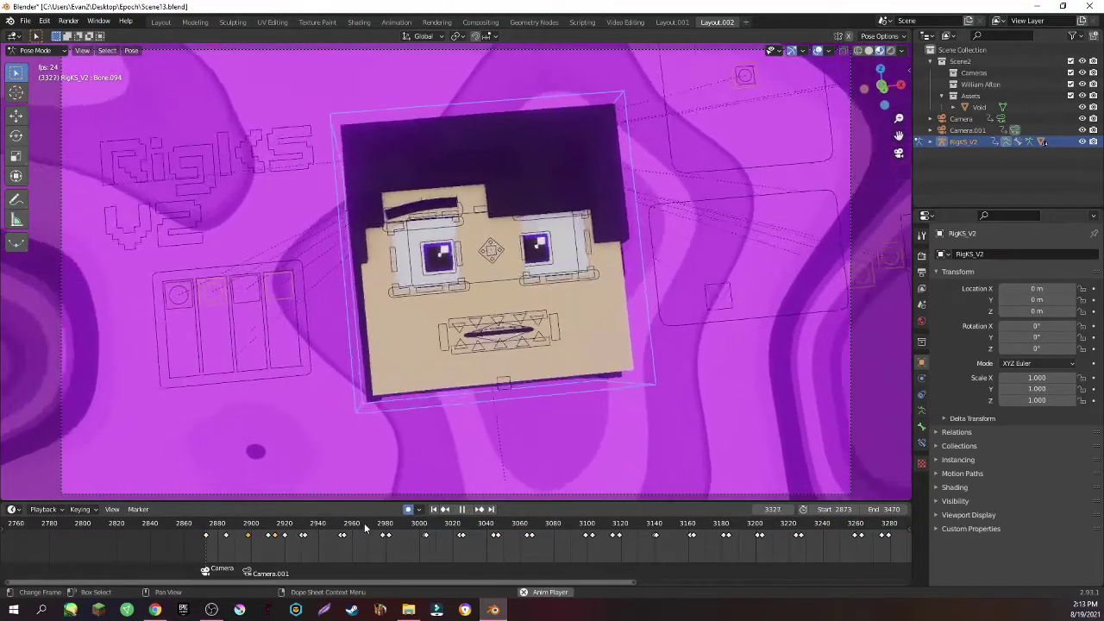
click(364, 528)
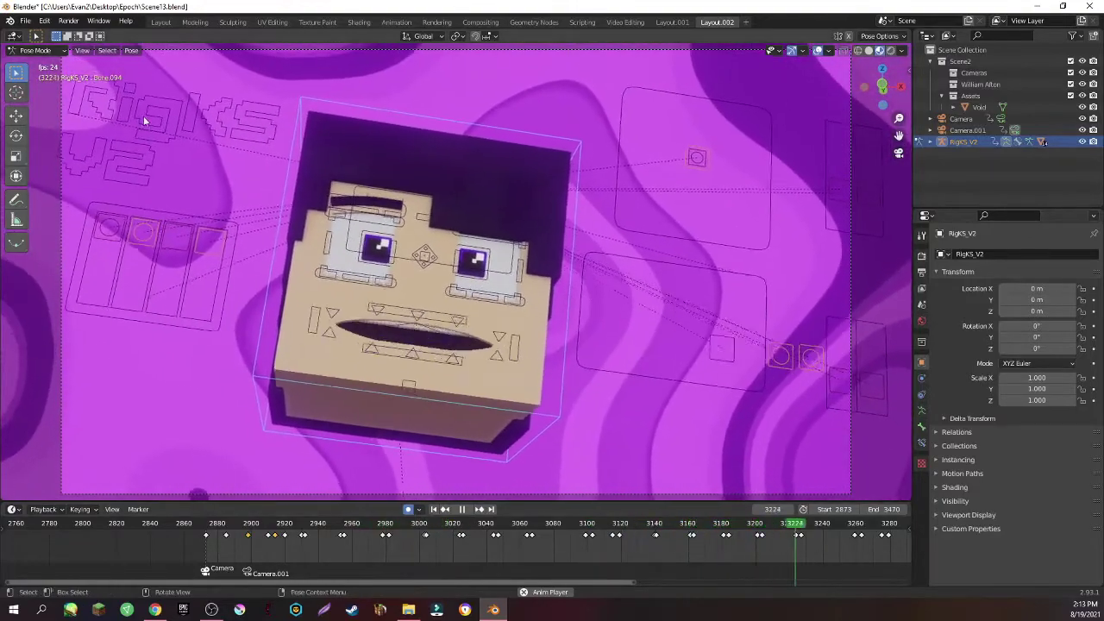
key(space)
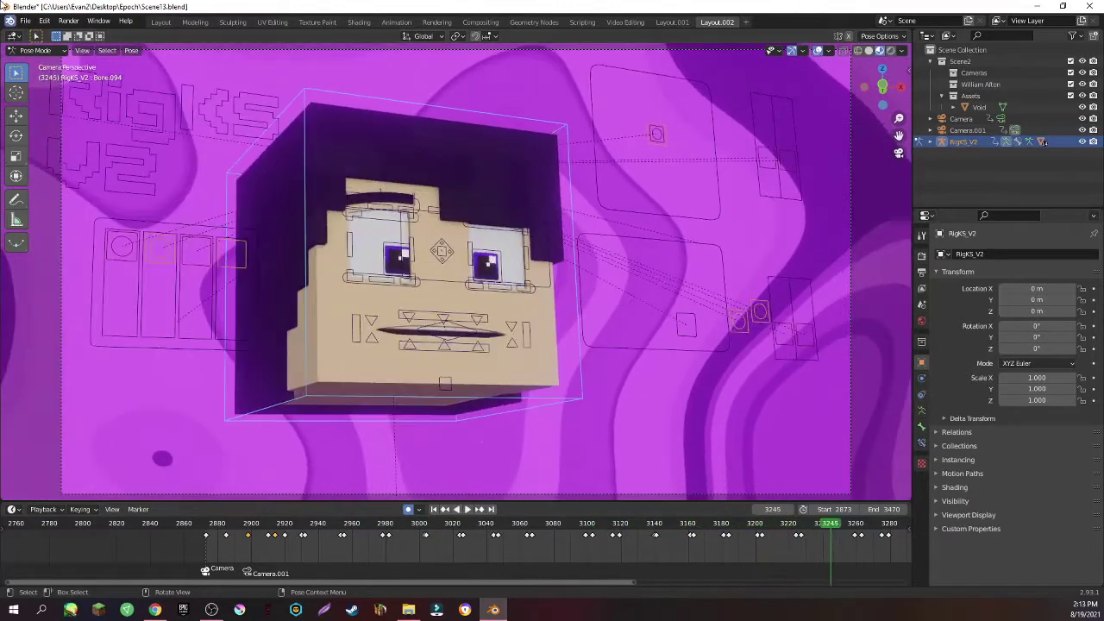
Open 14.blend from the Epoch folder without saving Scene13.blend, and play its animation.
click(22, 21)
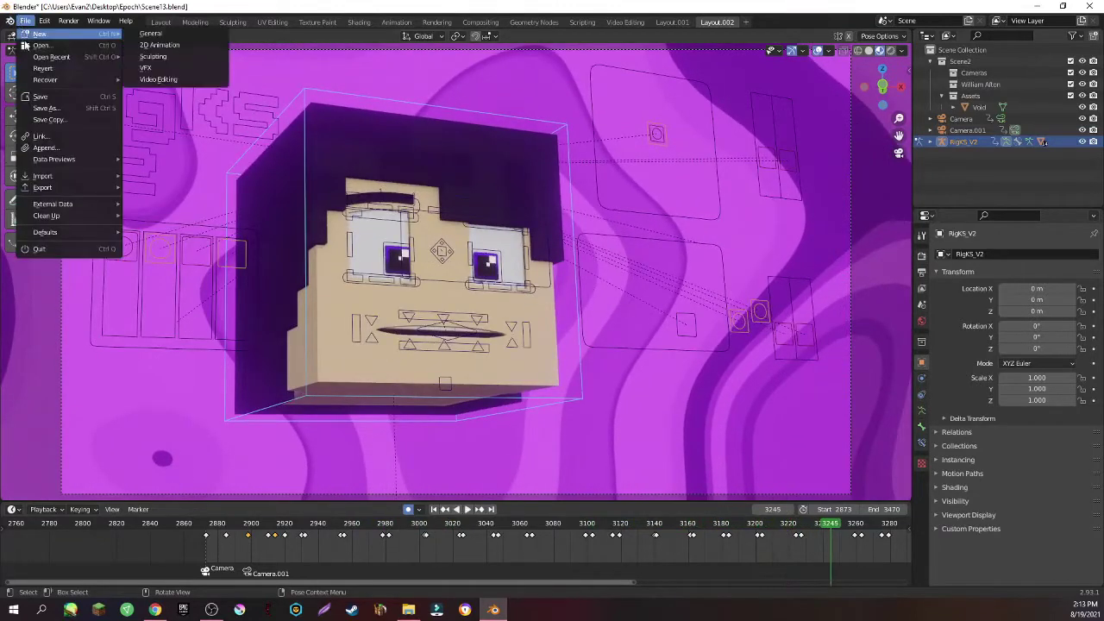
click(39, 45)
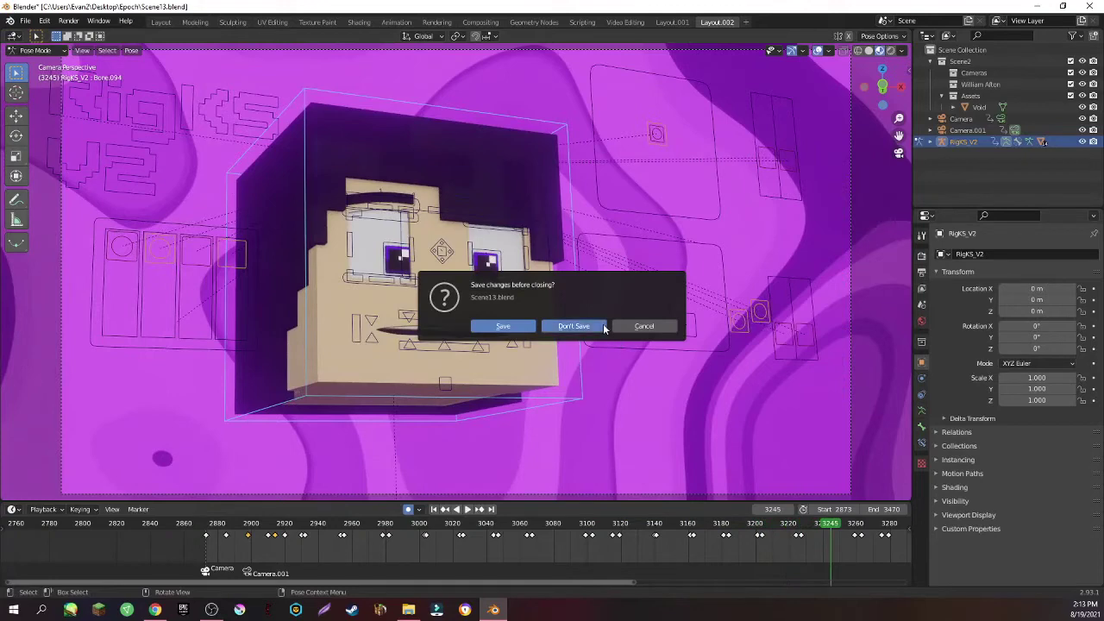
click(574, 326)
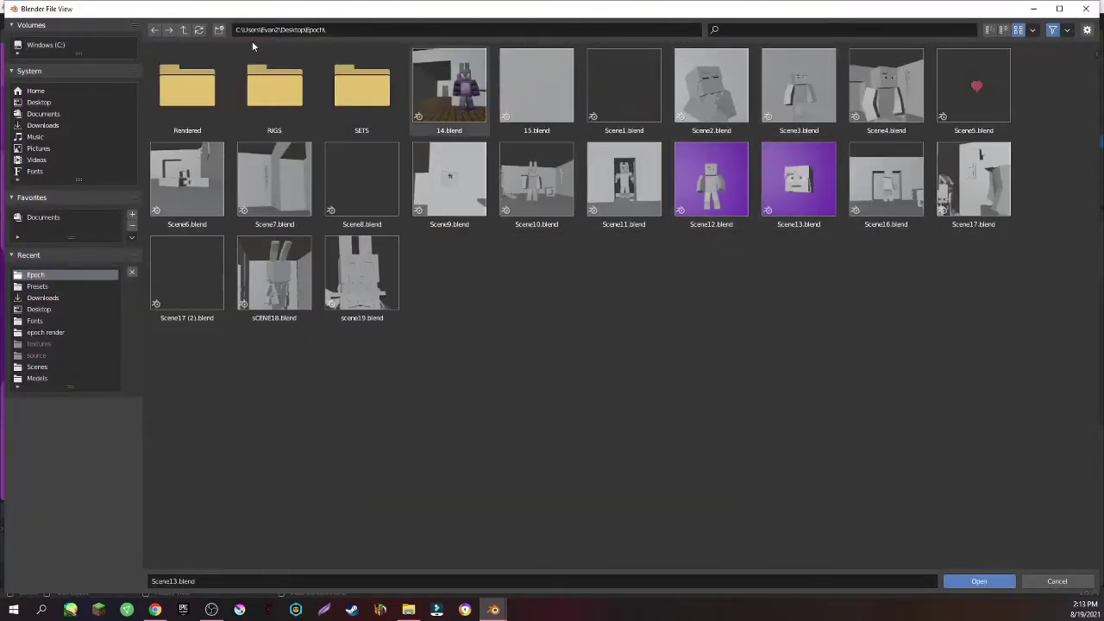
double_click(449, 86)
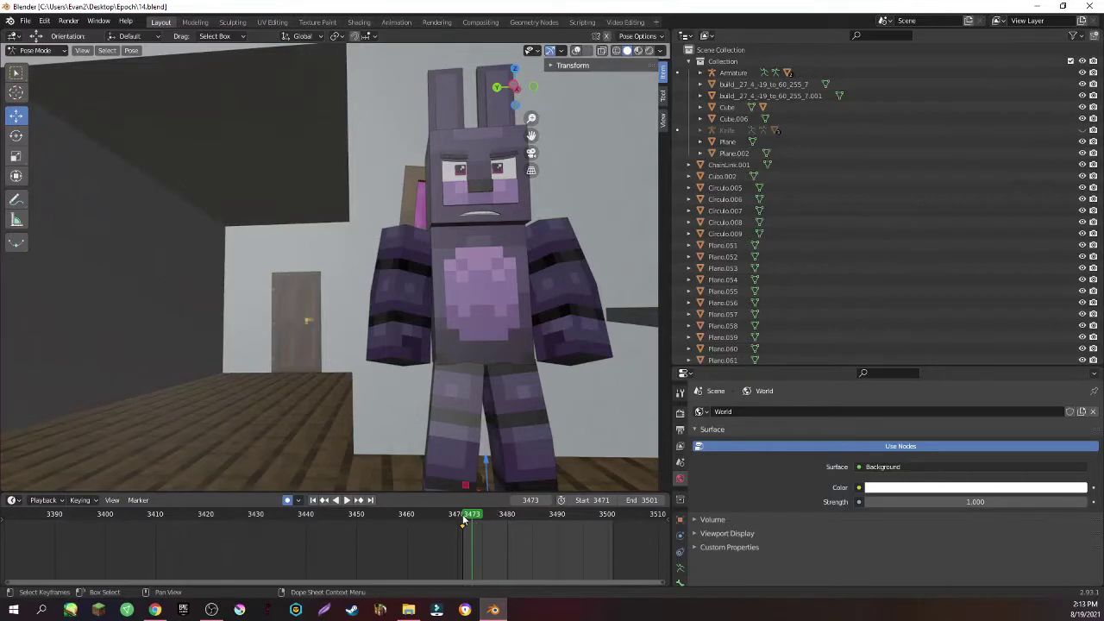
key(space)
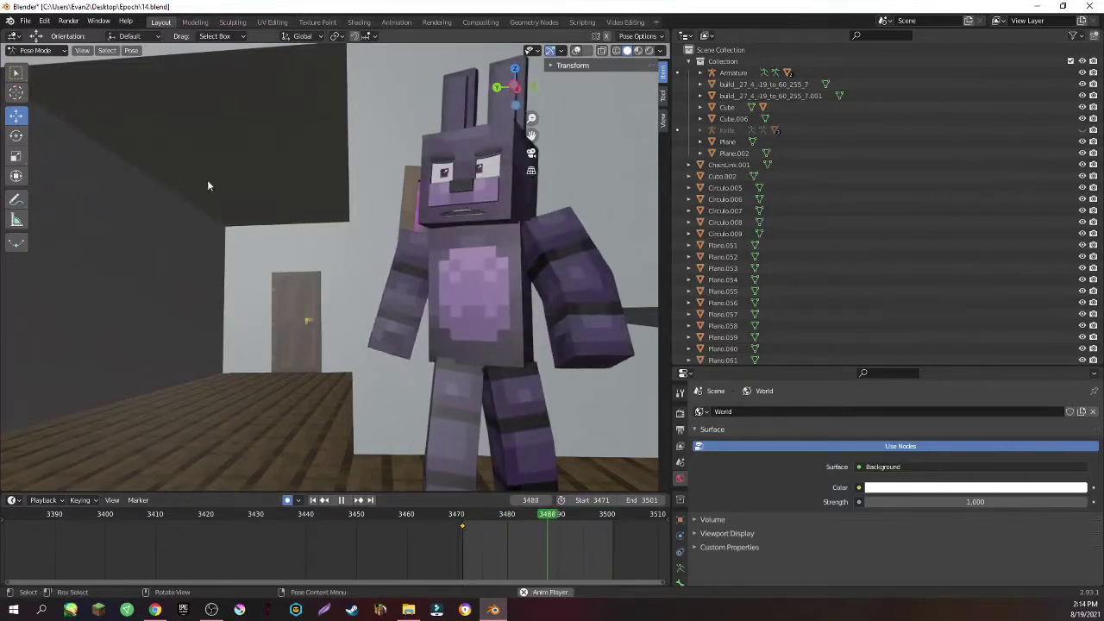
key(space)
Open 15.blend and play its animation from about frame 3502.
click(25, 21)
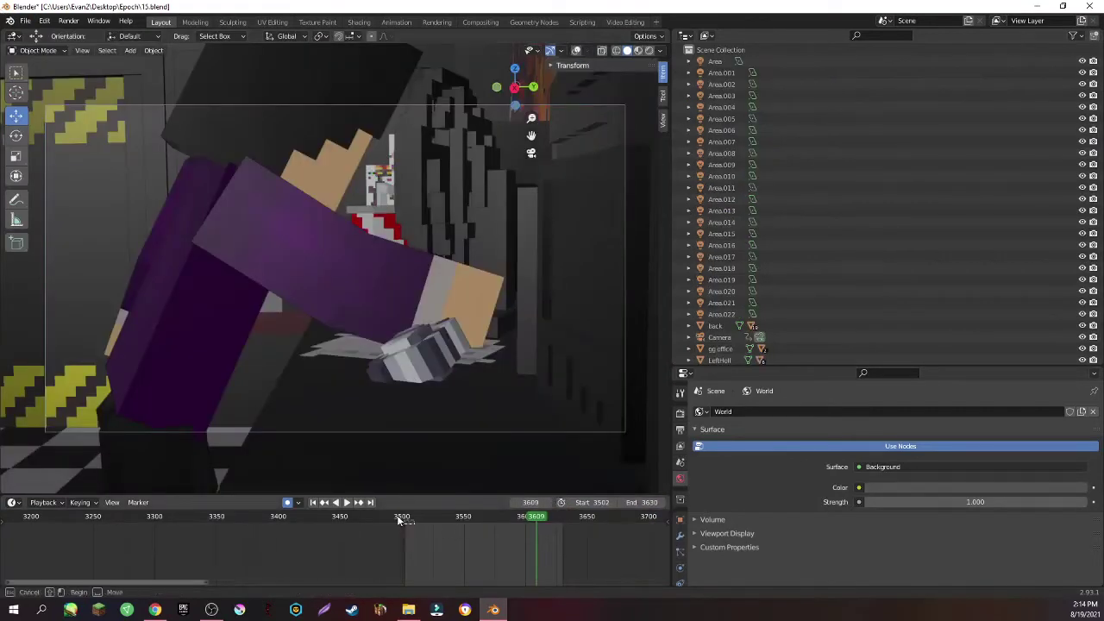
click(403, 517)
key(space)
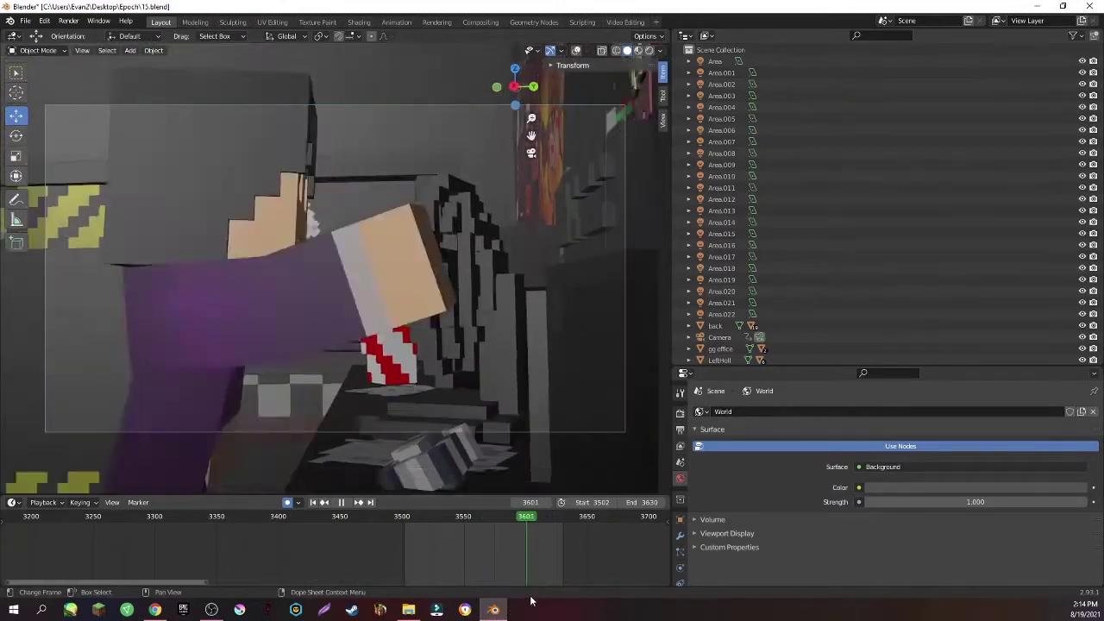
drag(554, 576, 457, 586)
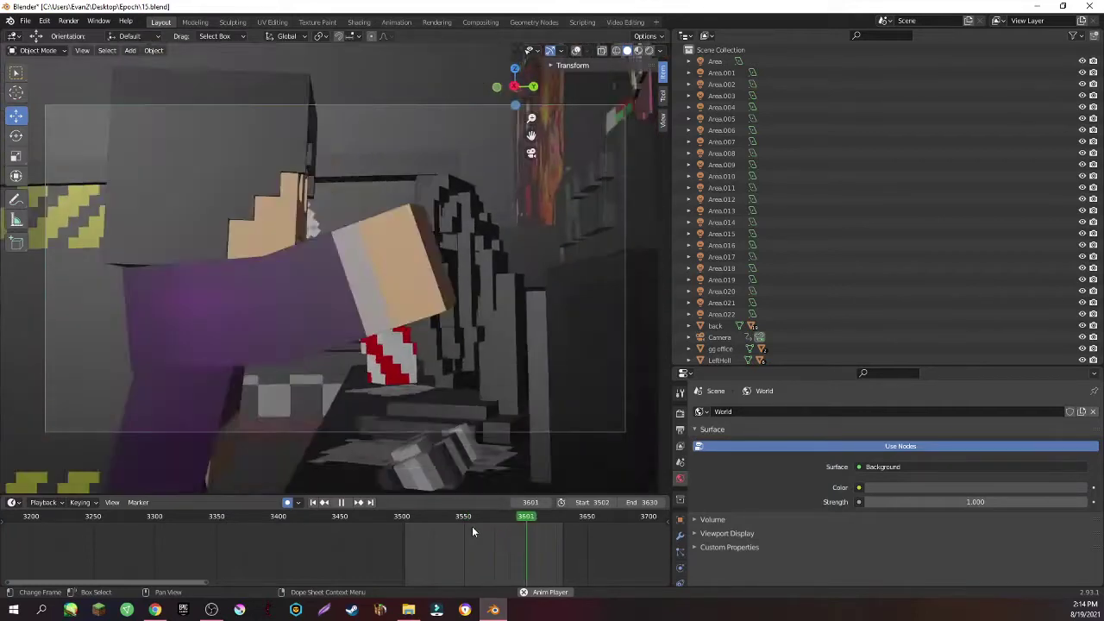
key(space)
Open Scene16.blend and play its animation from about frame 3629.
click(25, 21)
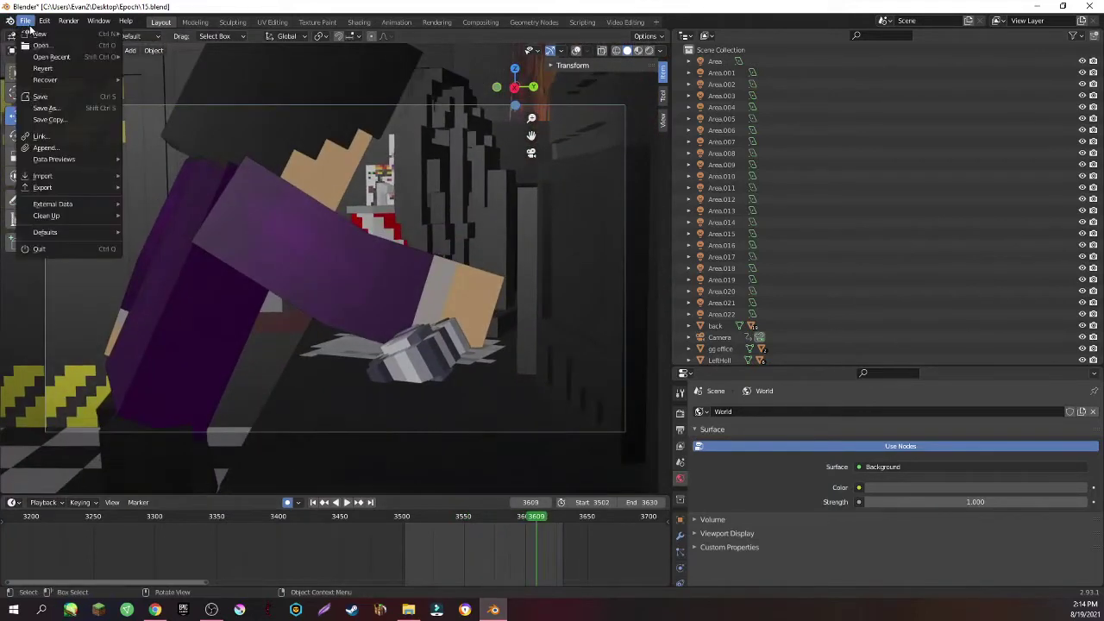
click(46, 47)
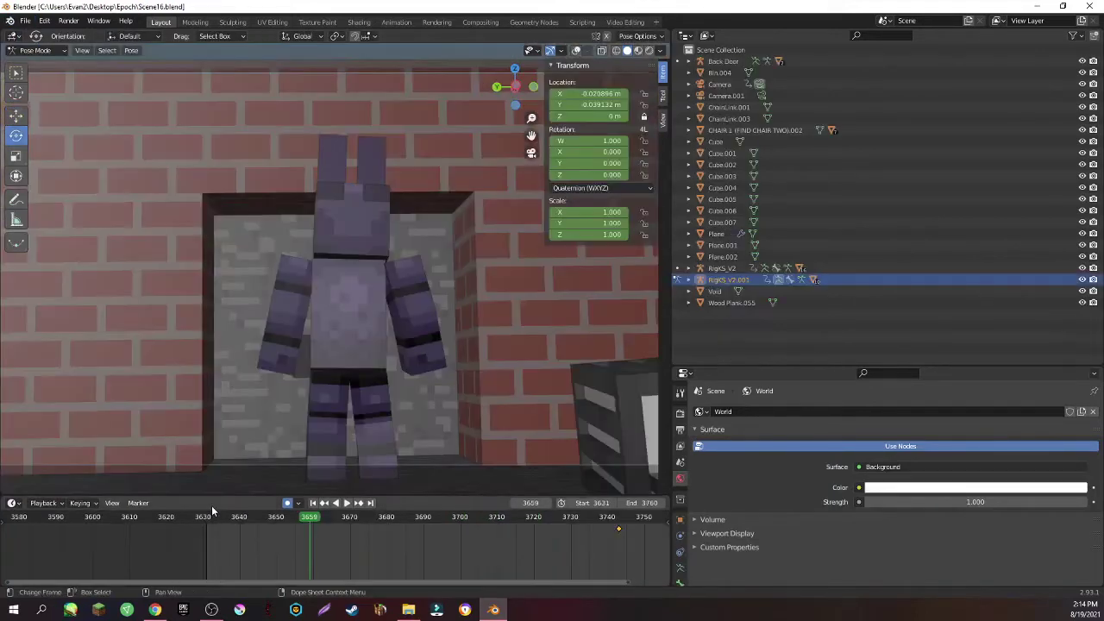
click(204, 518)
key(space)
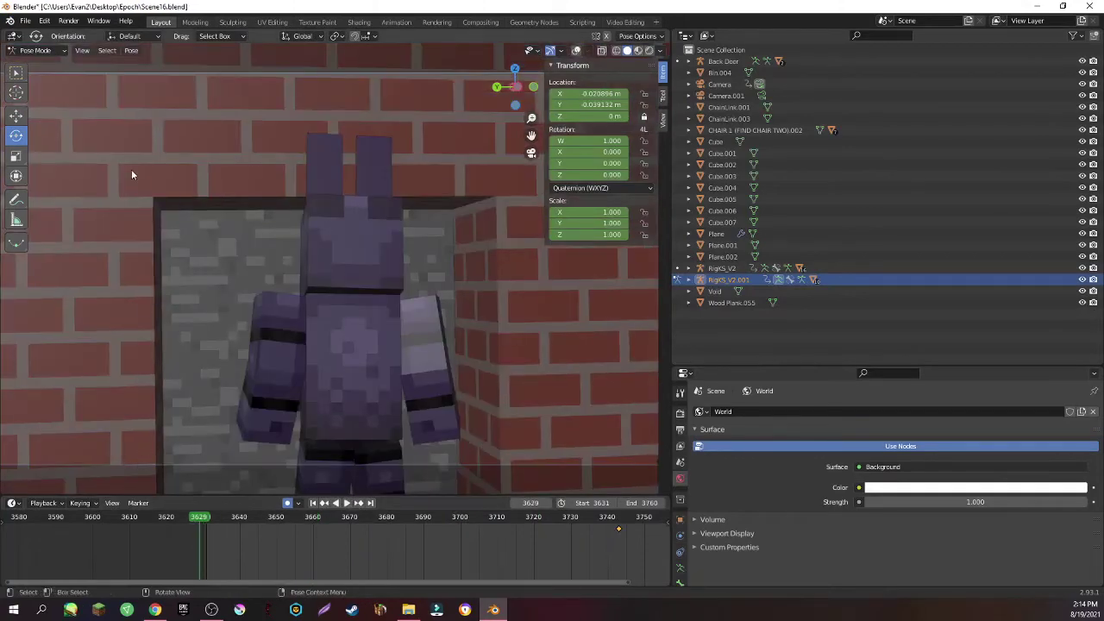
key(space)
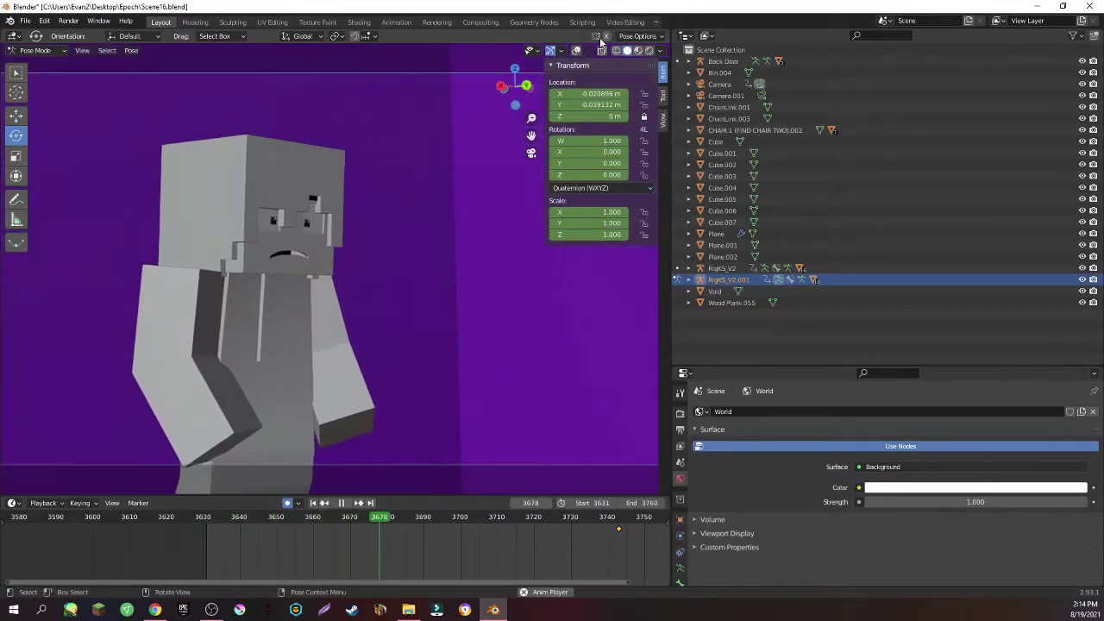
Show the viewport overlays and play the character rig's animation from about frame 3690 in solid shading.
click(576, 50)
key(space)
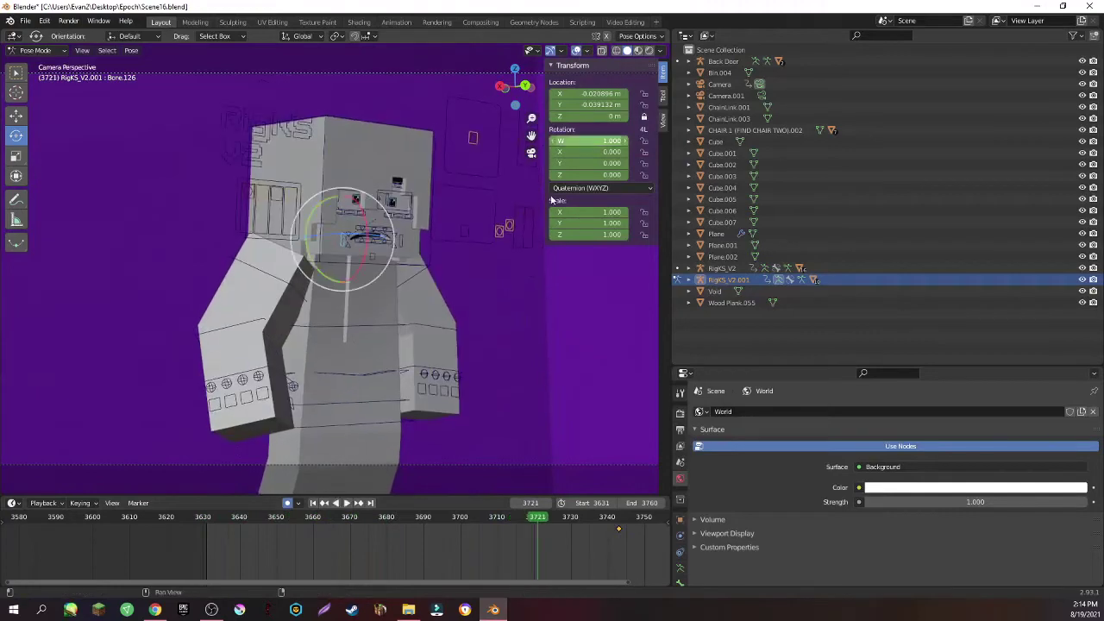
click(638, 50)
click(628, 51)
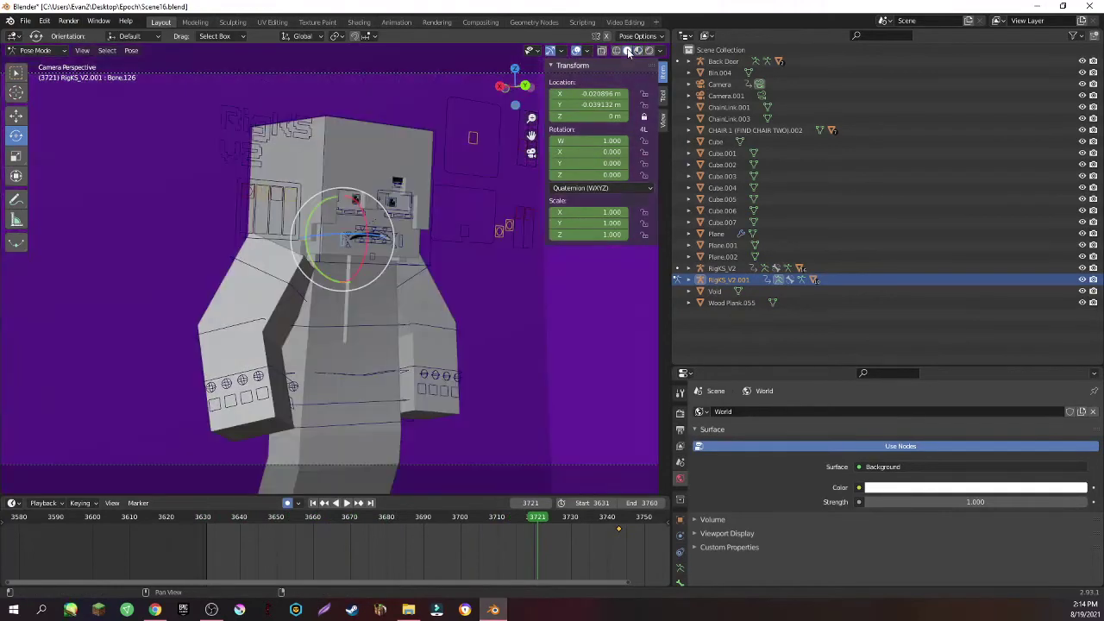
key(space)
click(426, 517)
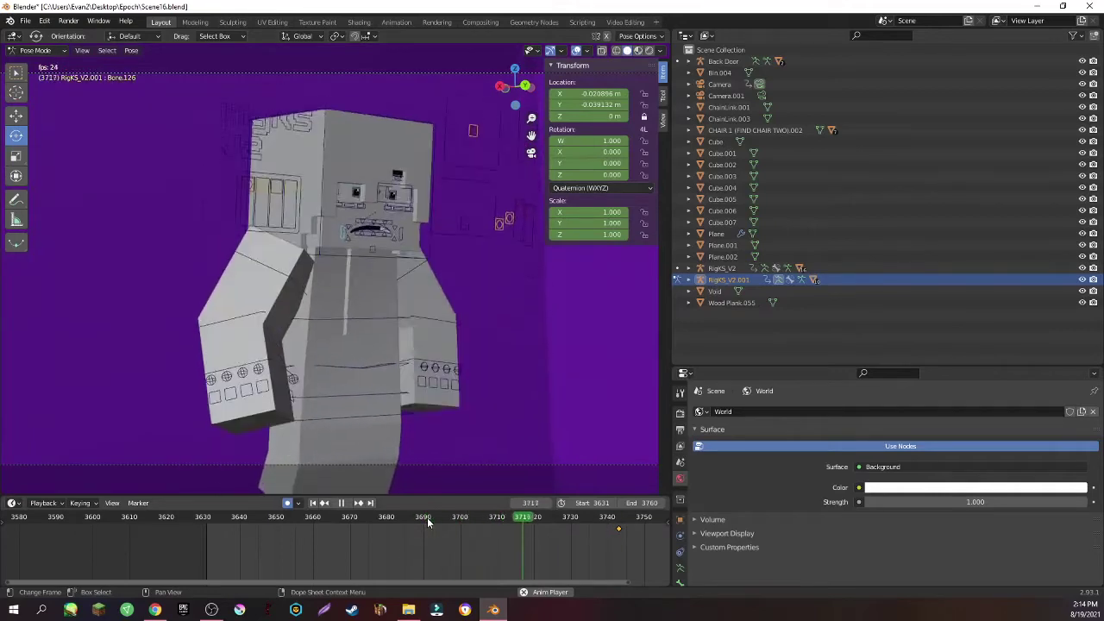
scroll(392, 384, up, 4)
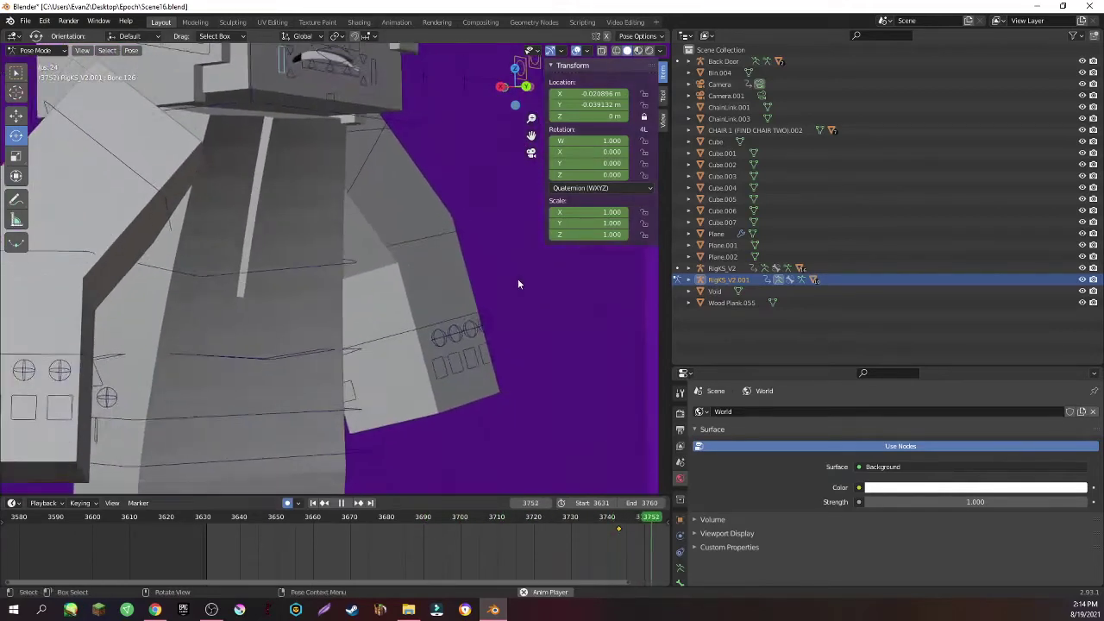
scroll(497, 273, down, 4)
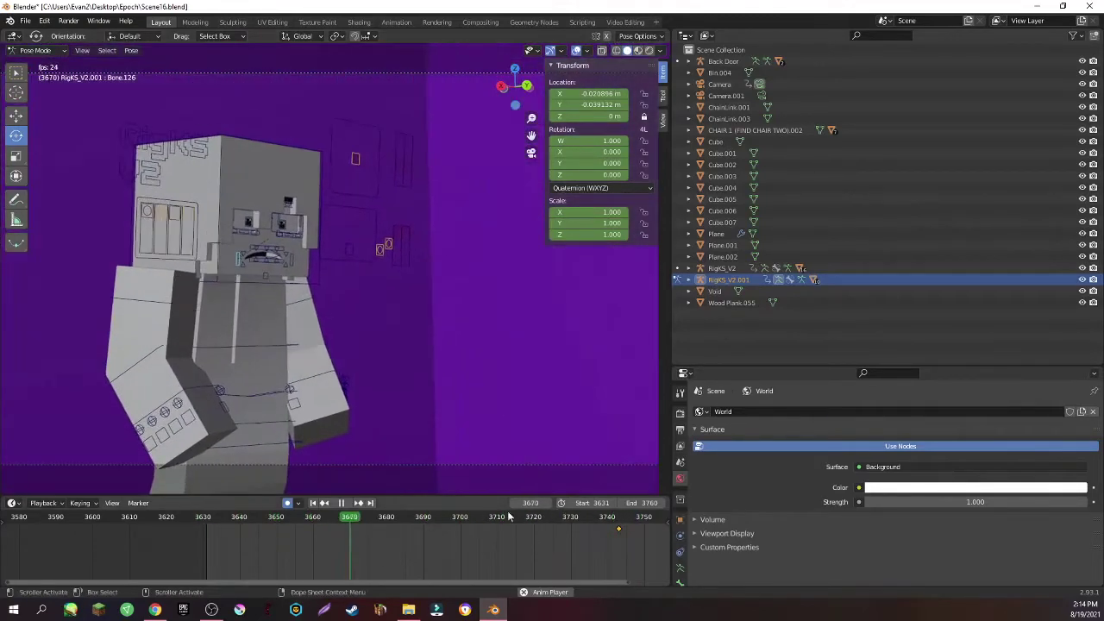
key(space)
Compare the camera view in solid and material preview shading with the overlays hidden.
key(KP_3)
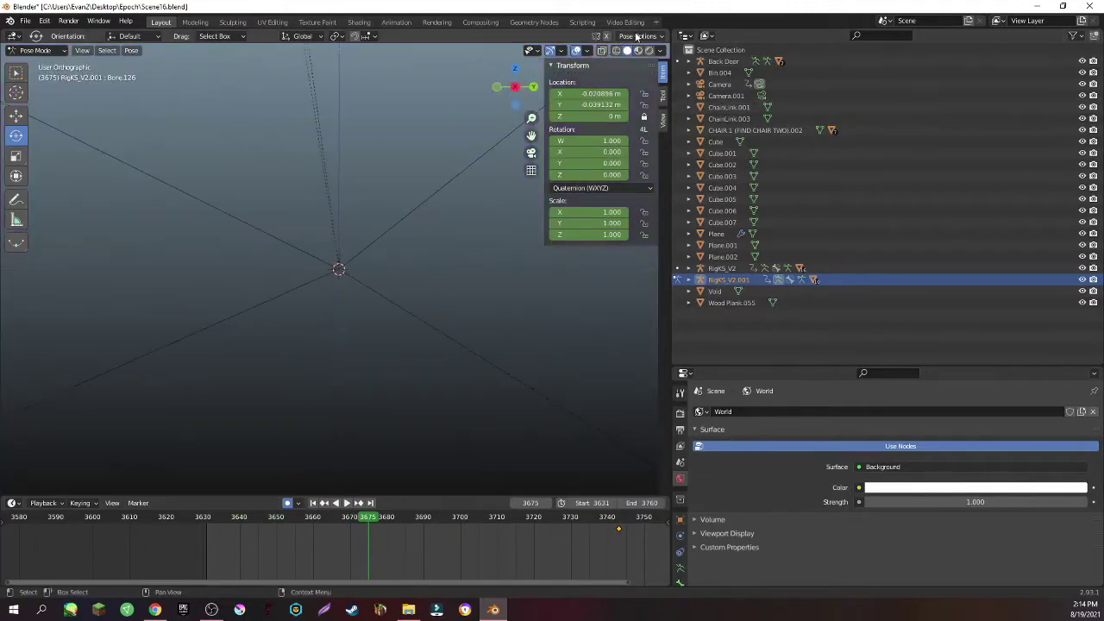
click(532, 152)
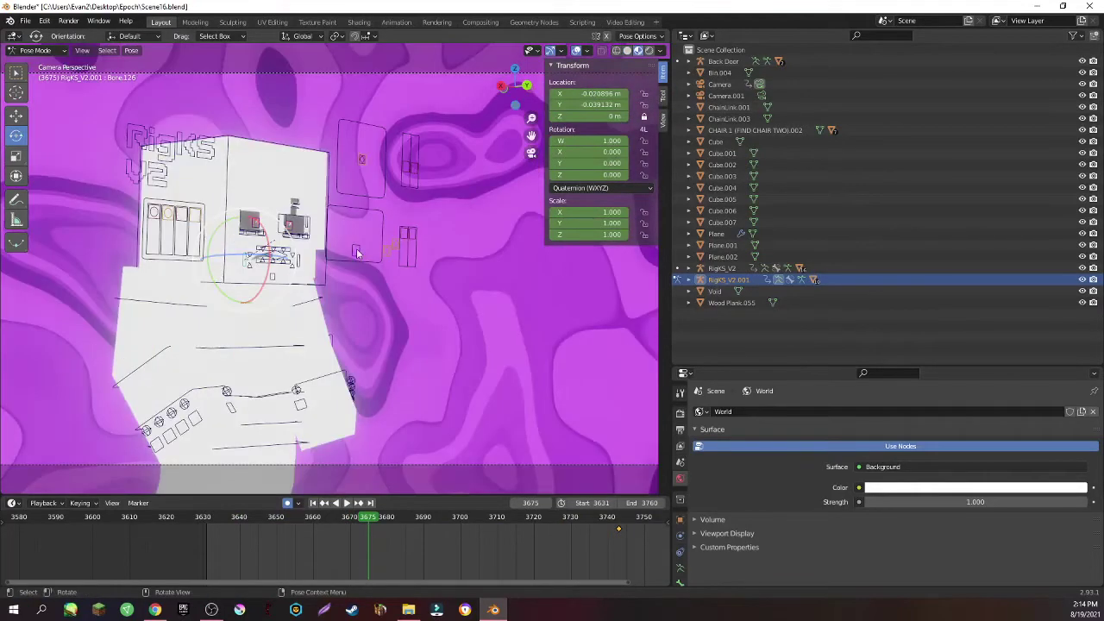
click(574, 51)
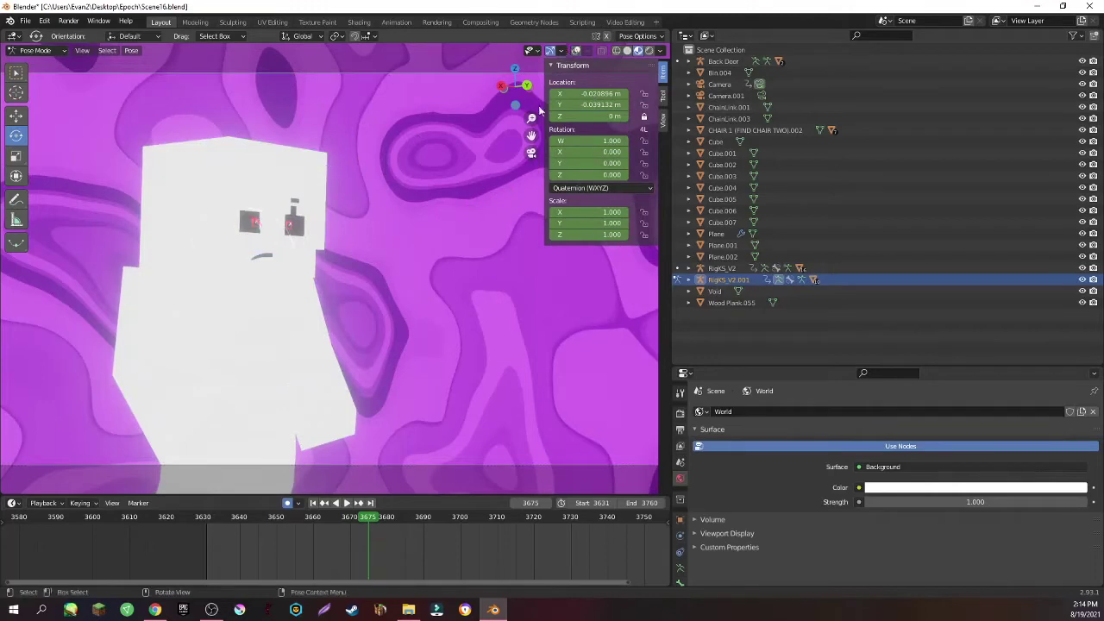
click(627, 51)
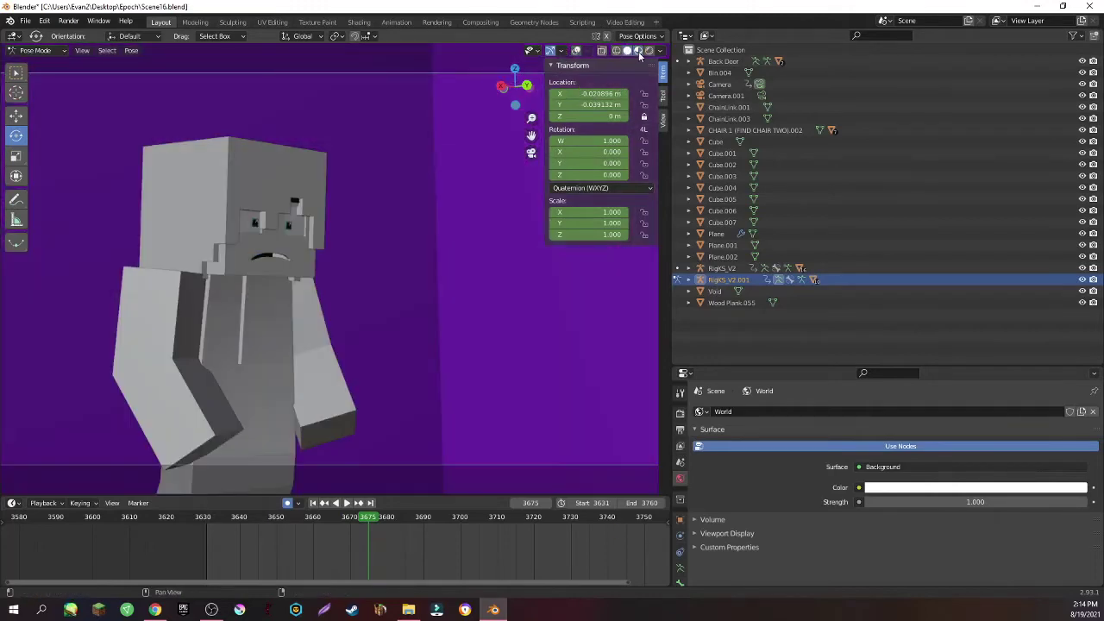
click(639, 51)
Open Scene17.blend without saving Scene16.blend, and play its animation from about frame 3761.
click(25, 21)
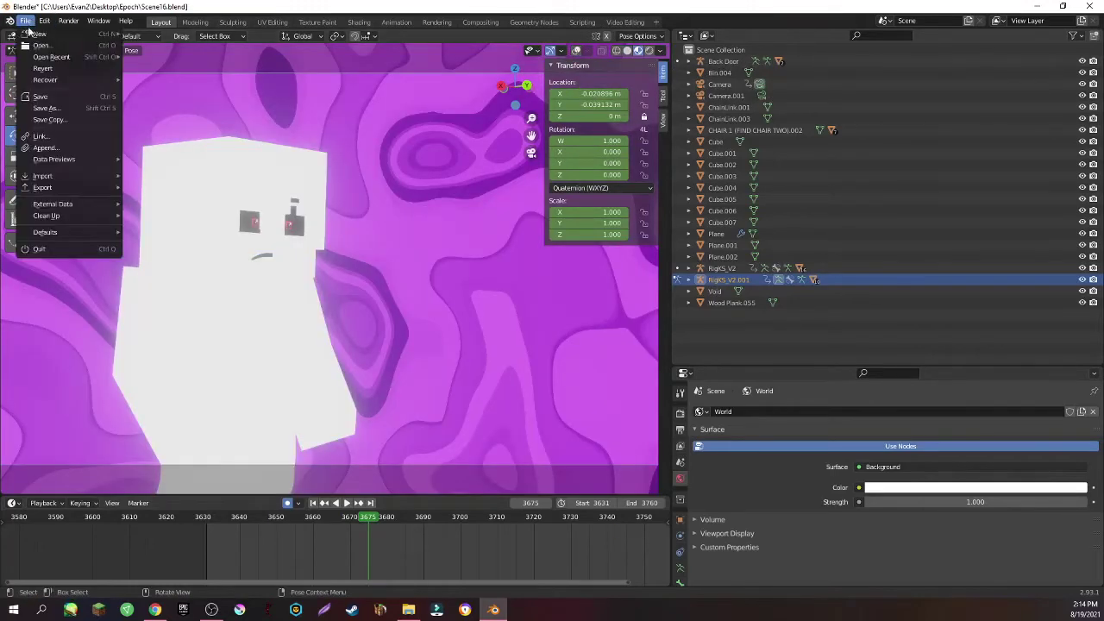
key(ctrl+q)
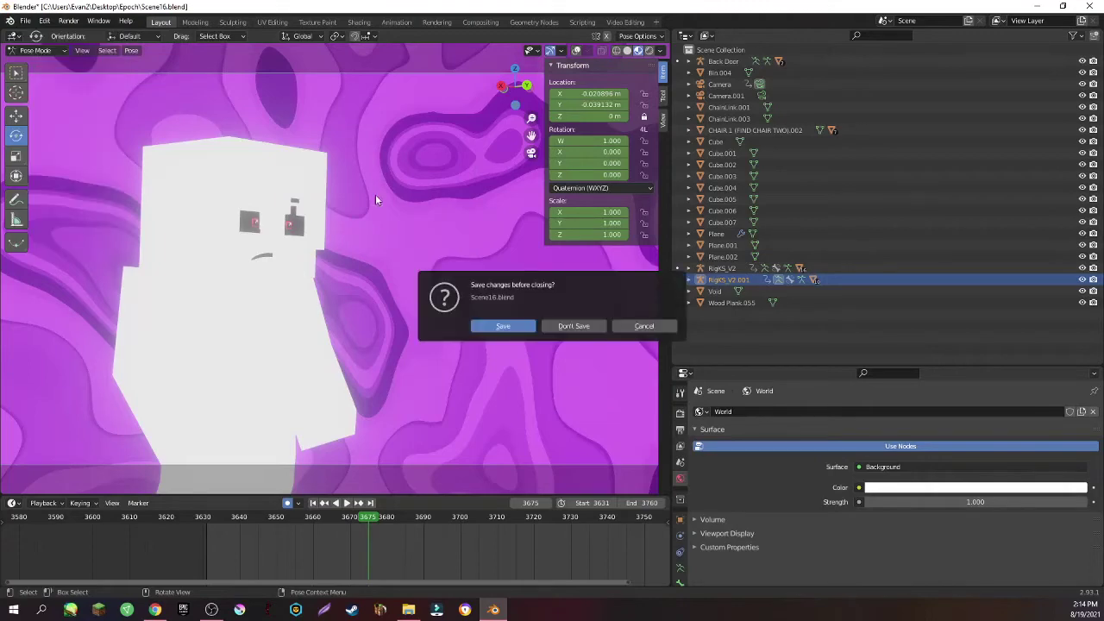
click(597, 326)
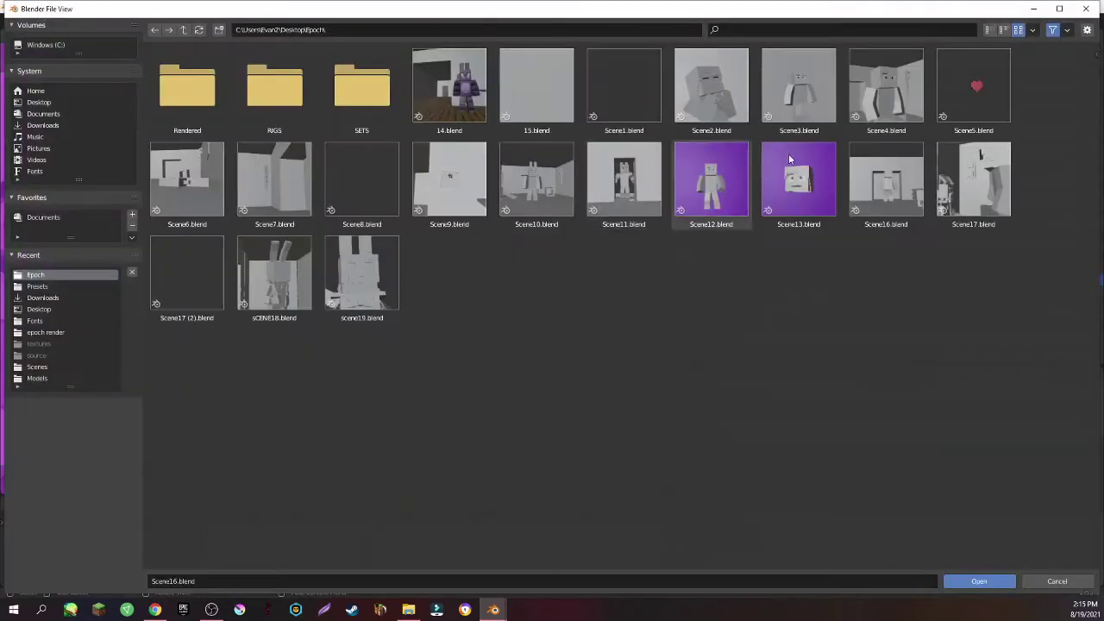
double_click(997, 224)
key(space)
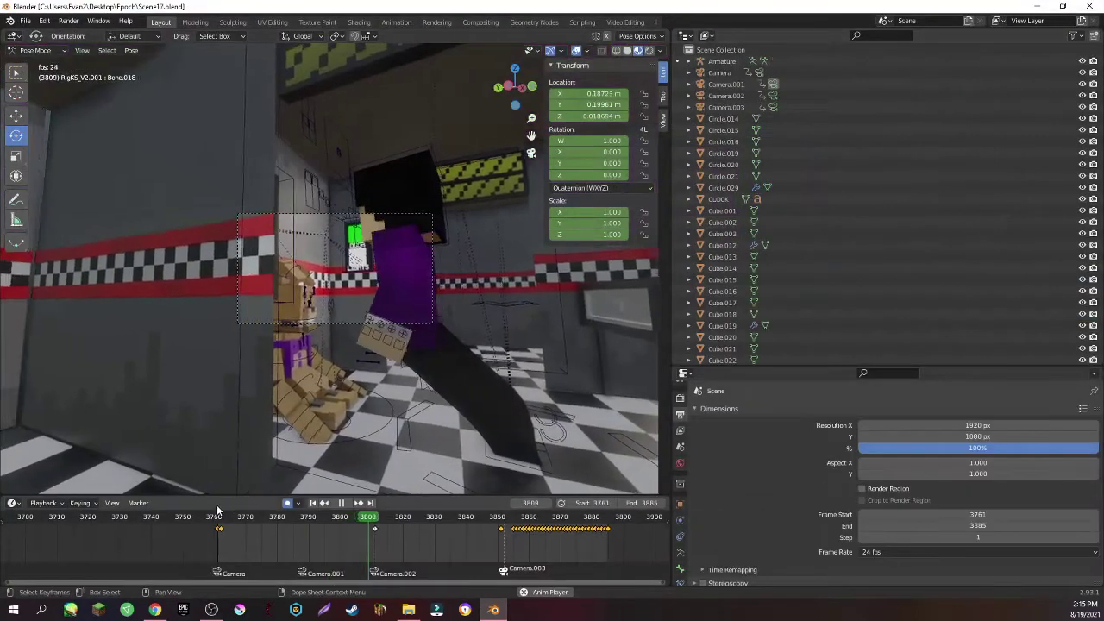
click(219, 514)
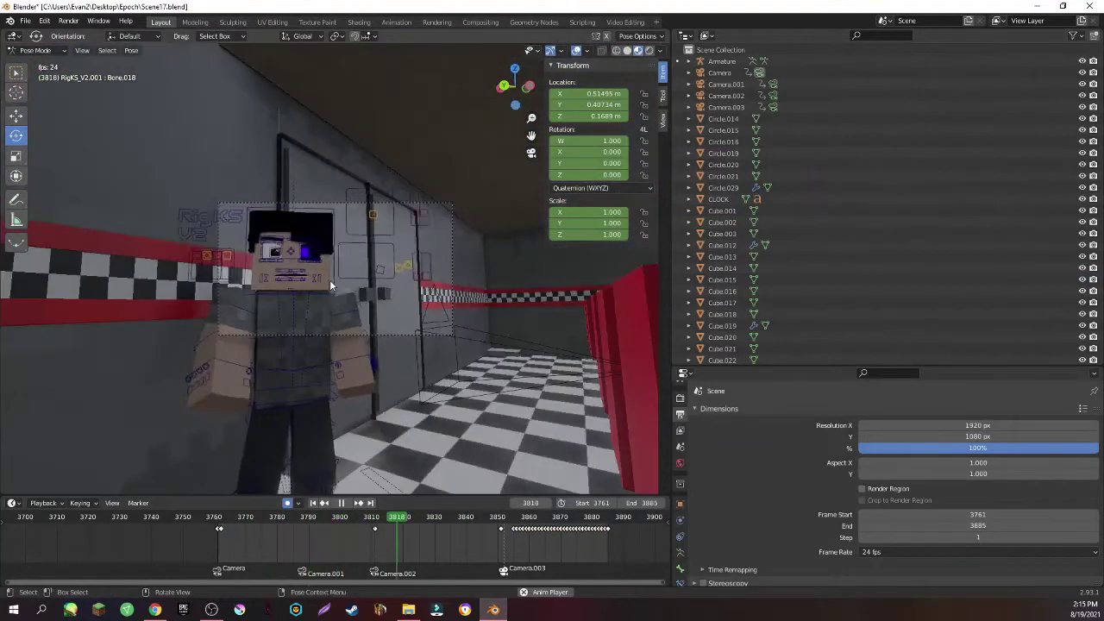
Leave the camera view, fly to a free viewpoint beside the red seats and play the character's animation.
click(531, 153)
key(shift+grave)
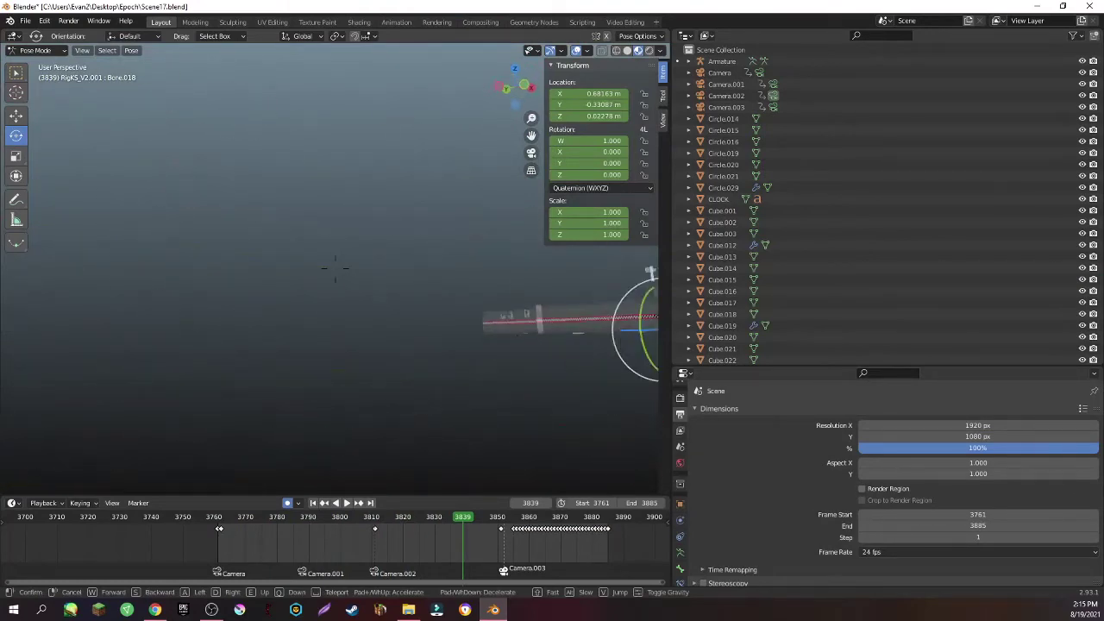
key(w)
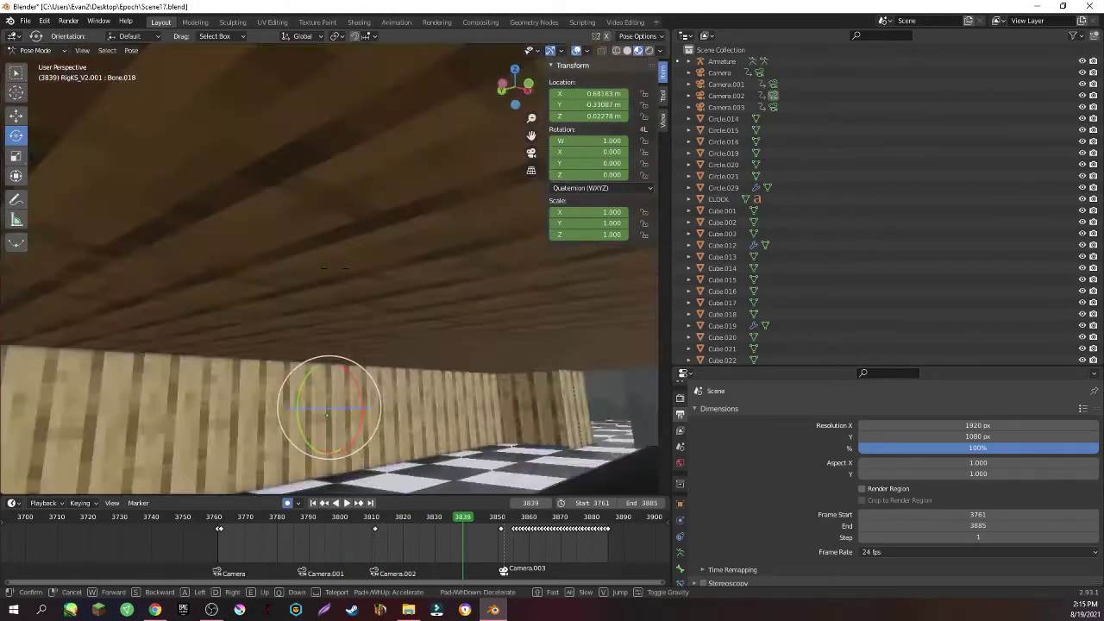
key(w)
key(s)
click(331, 259)
key(space)
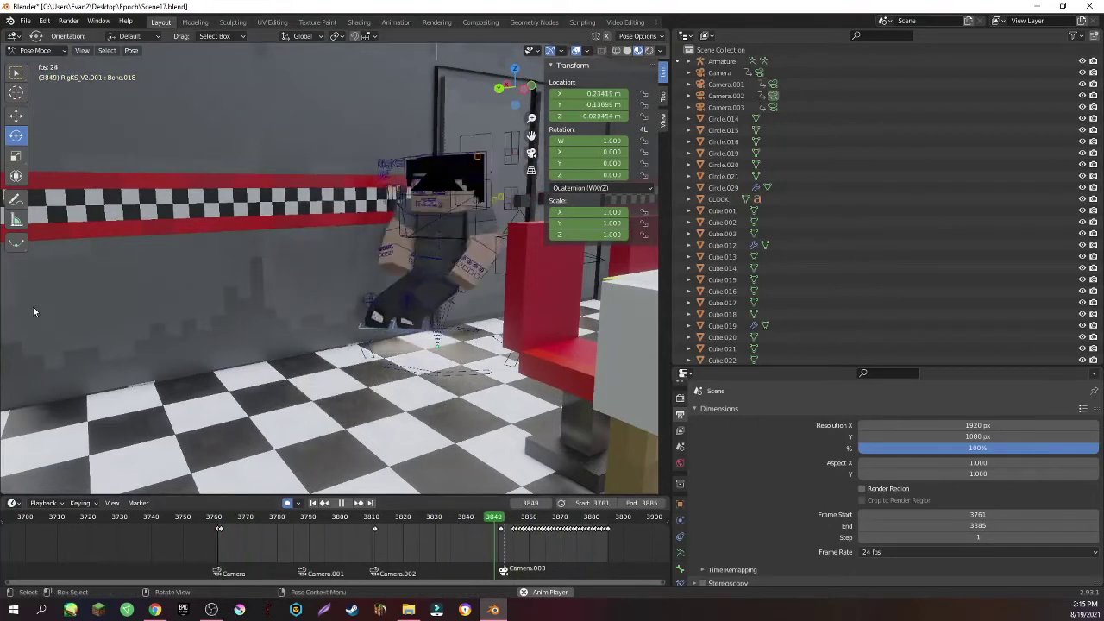
key(space)
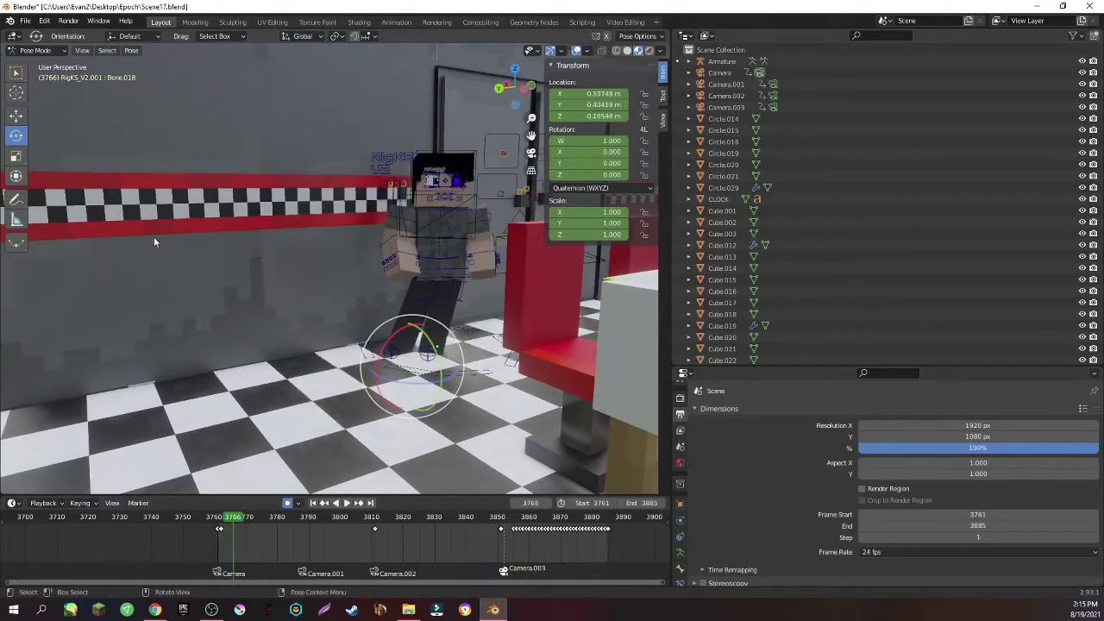
Fly up close to the character's face and play its facial animation from frame 3766.
key(space)
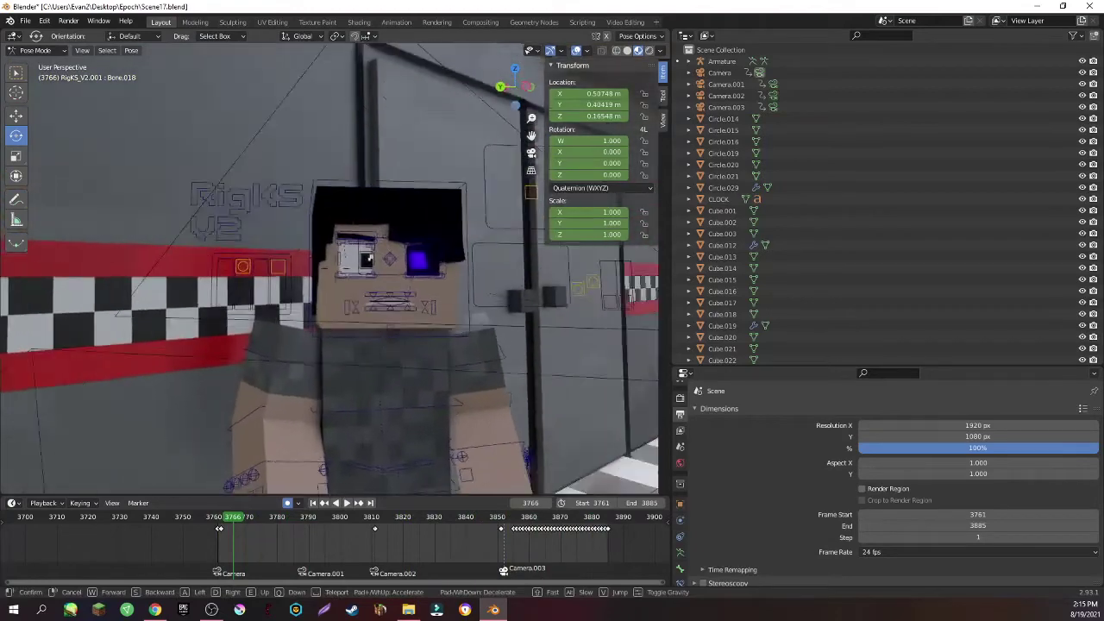
key(shift+grave)
key(w)
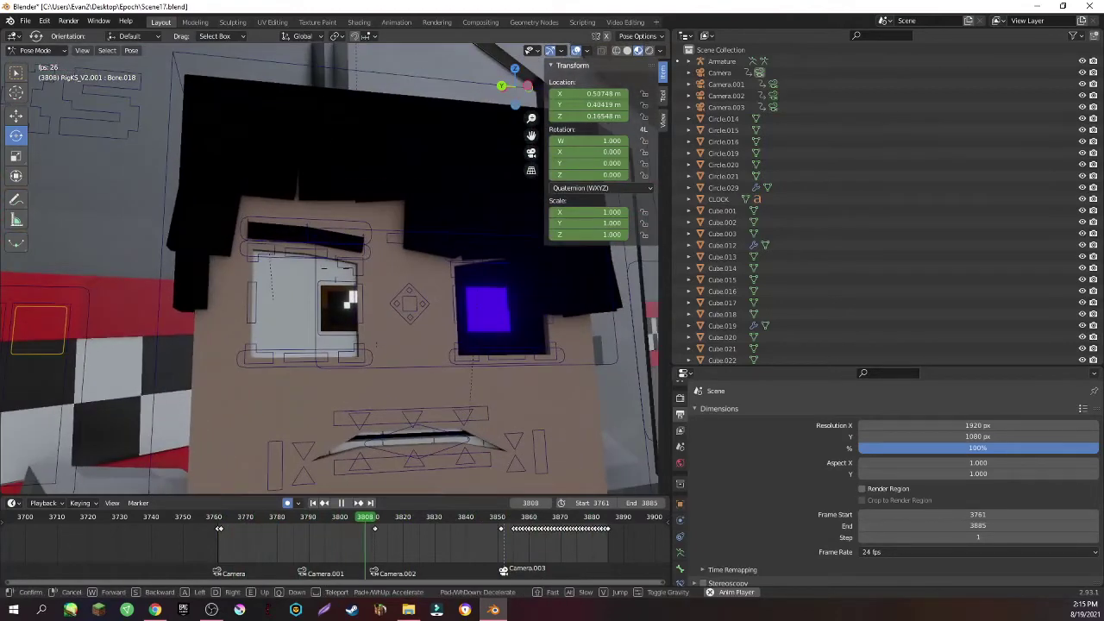
click(335, 267)
key(space)
Fly around the character at frame 3859 to examine the face close up and the pose from above.
key(grave)
click(405, 323)
key(shift+grave)
key(e)
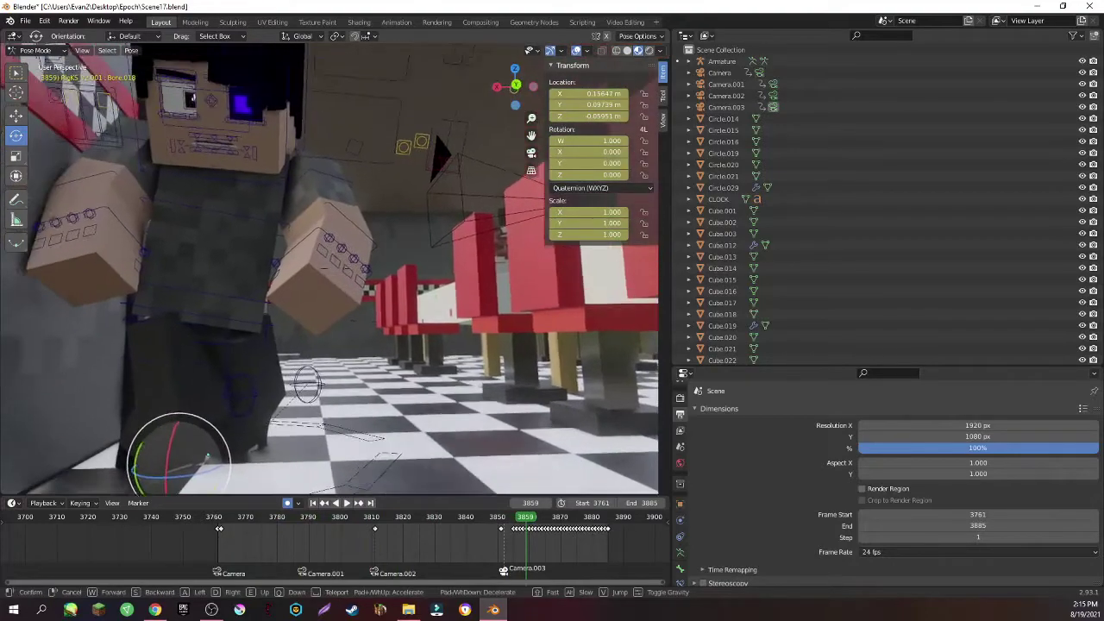
key(w)
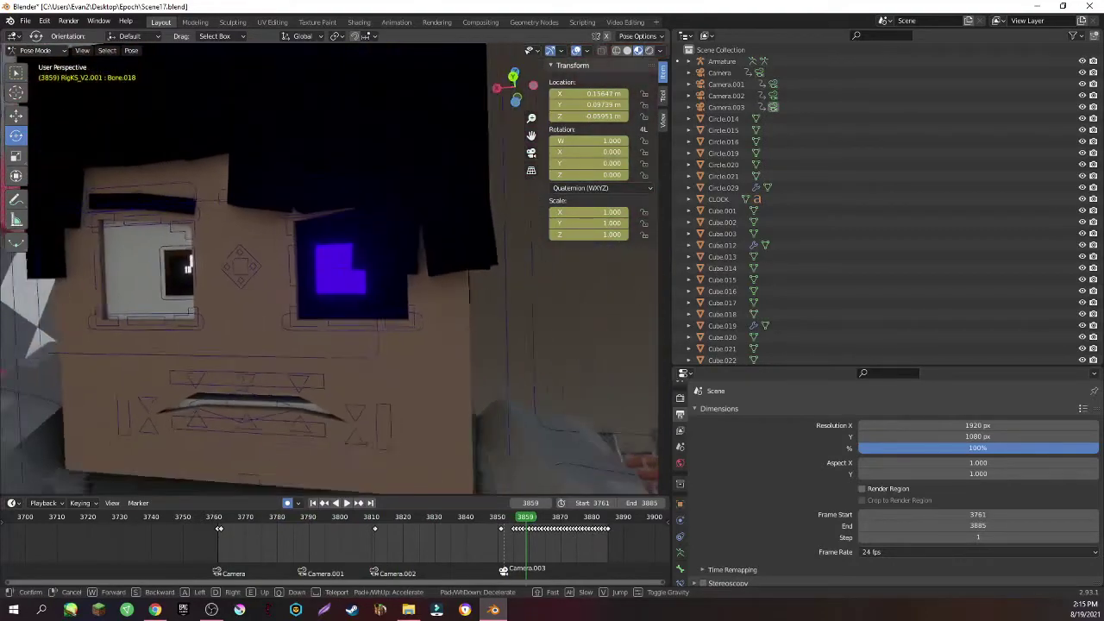
key(s)
key(Escape)
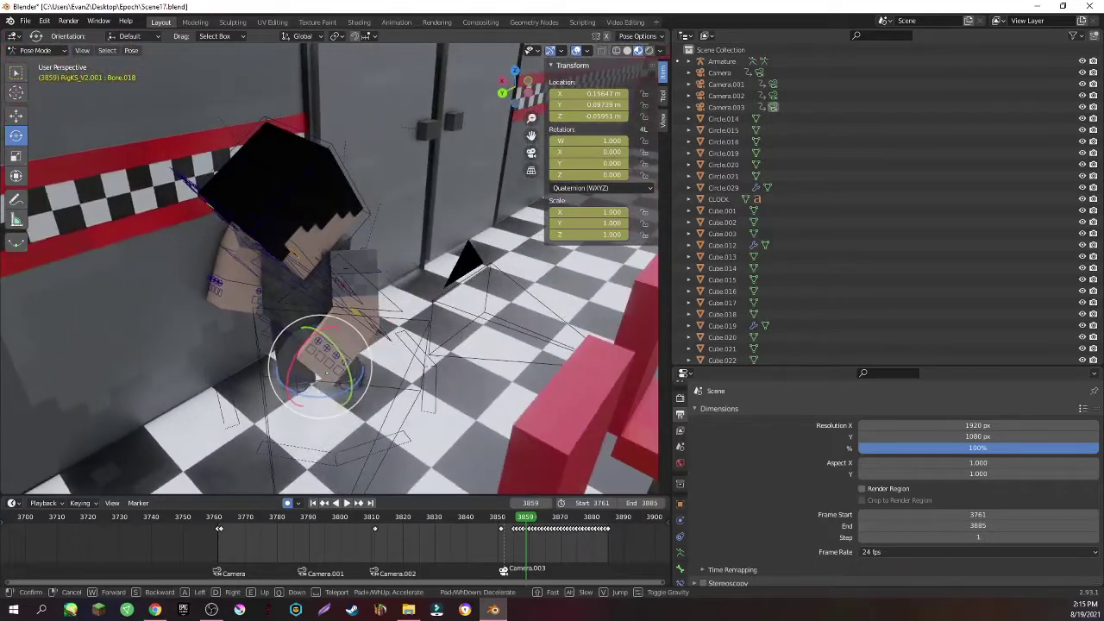
Play the character's animation in Scene17 from the current free viewpoint beside the red seats.
key(space)
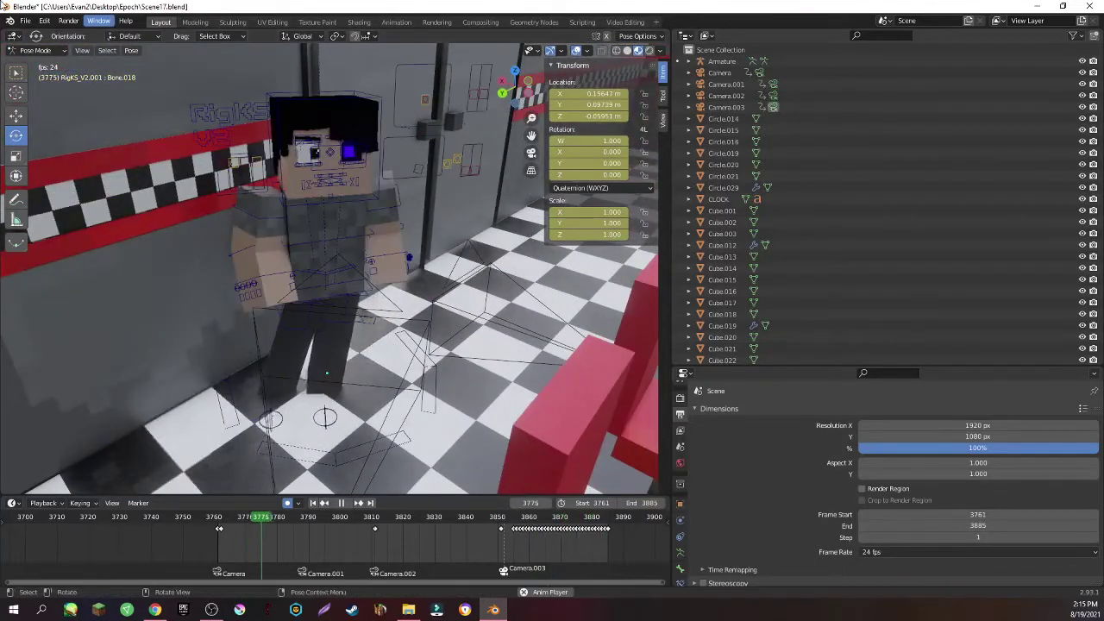
click(25, 20)
click(40, 51)
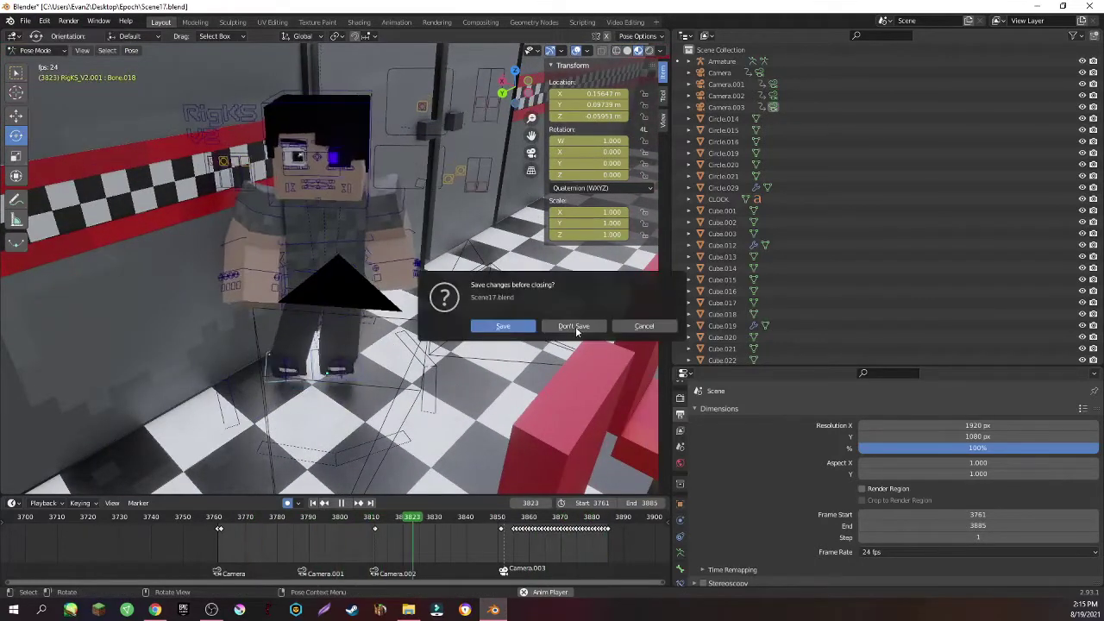
click(580, 325)
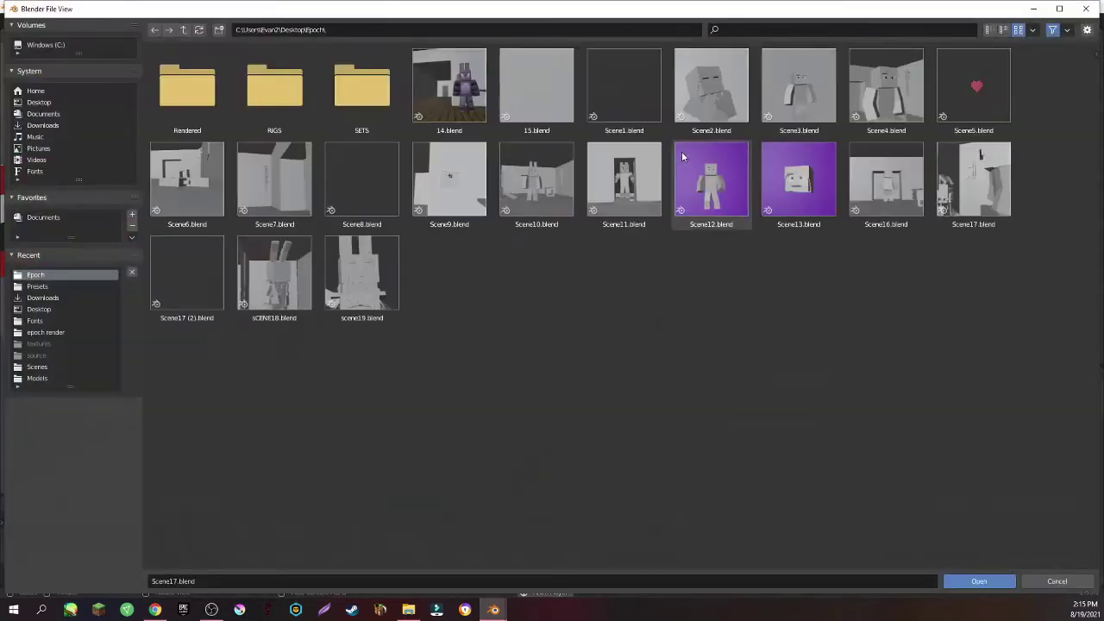
click(1058, 581)
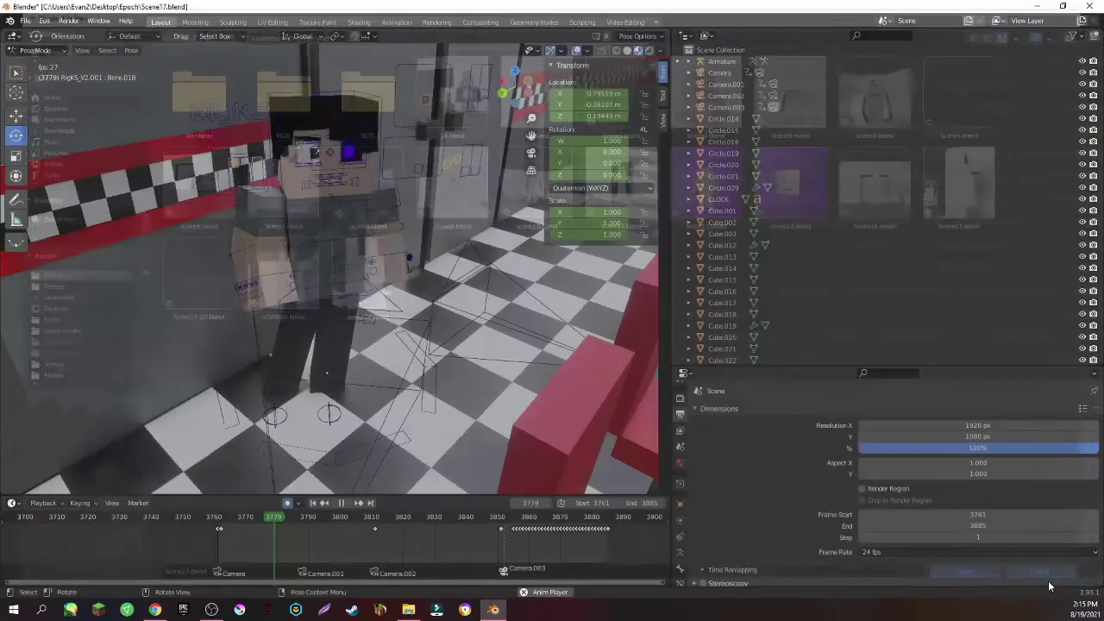
Open sCENE18.blend from the Epoch folder without saving the changes to Scene17.blend.
click(21, 23)
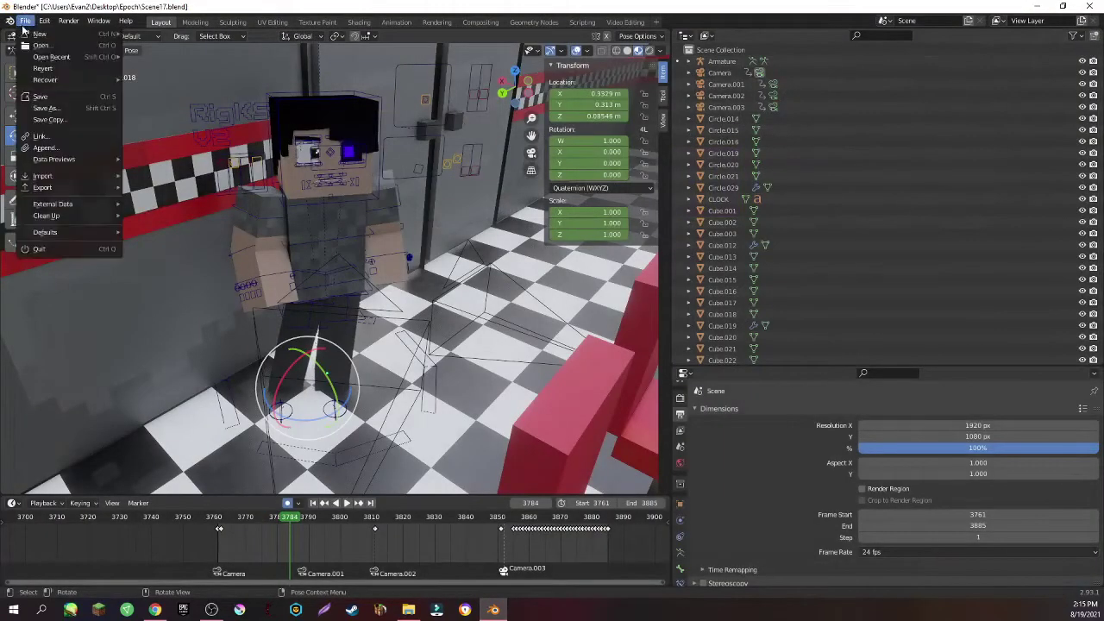
click(49, 52)
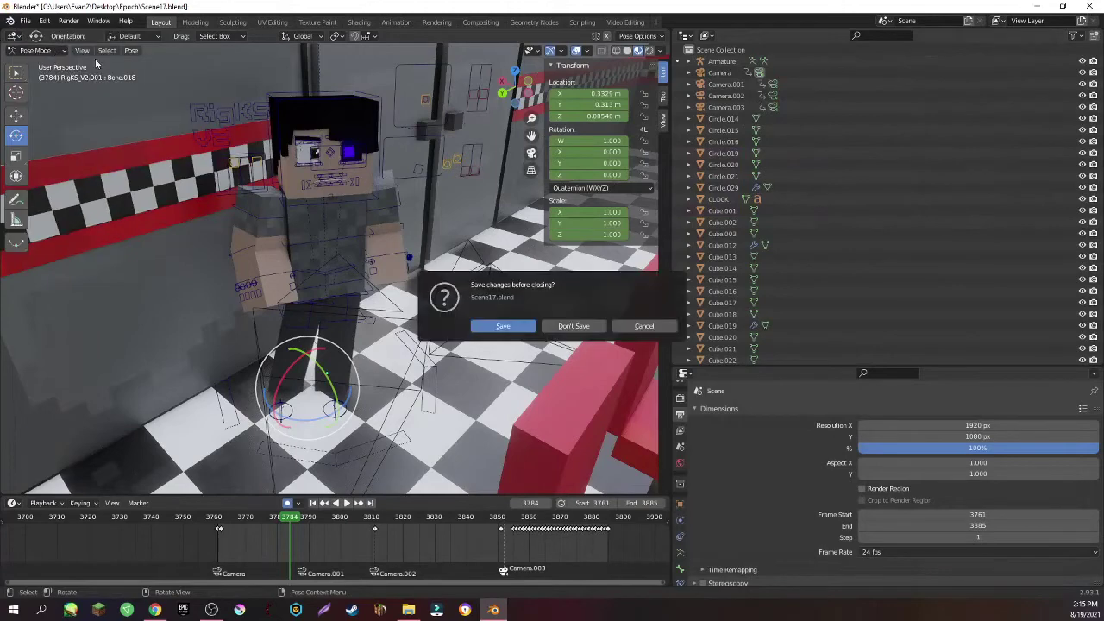
click(574, 326)
double_click(276, 275)
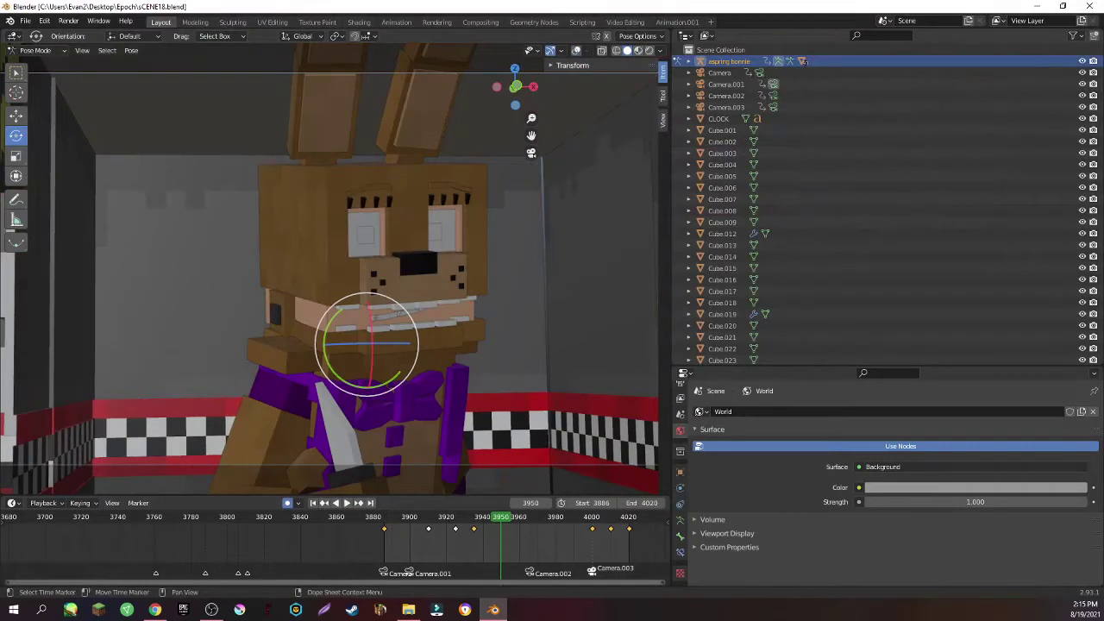